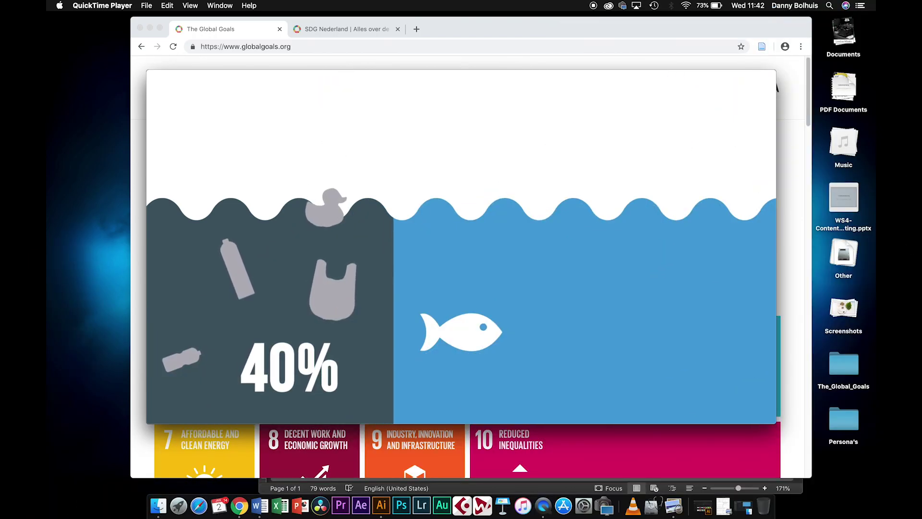
Rewind the animation to its first frame and play it to the LIFE BELOW WATER title.
mouse_move(576, 292)
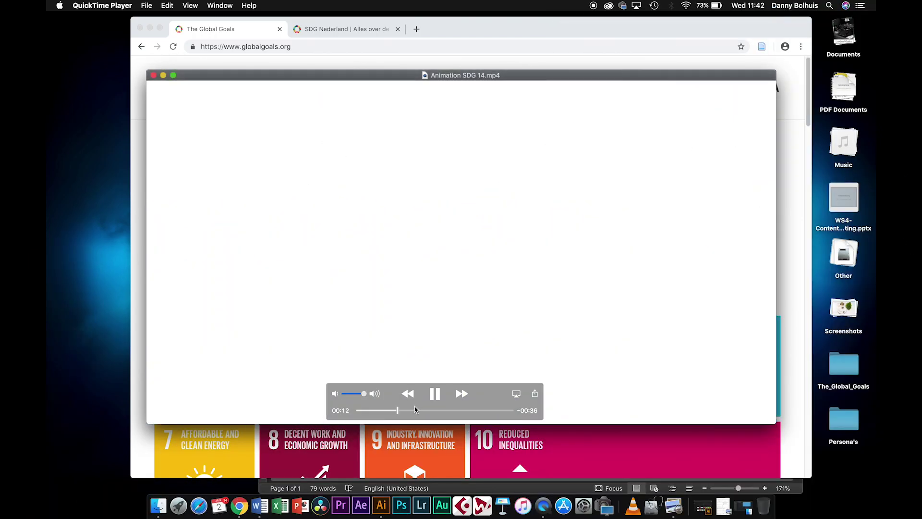
left_click(367, 414)
left_click(361, 414)
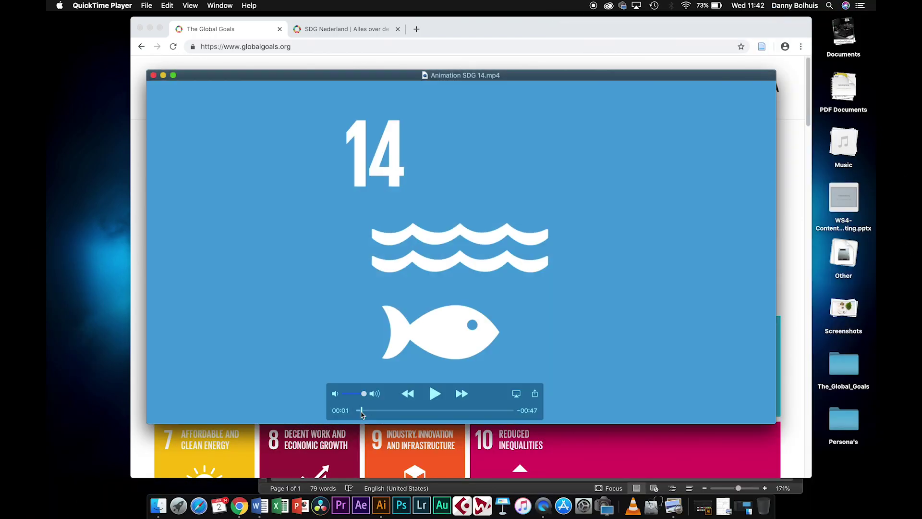
left_click_drag(362, 414, 358, 414)
left_click(432, 399)
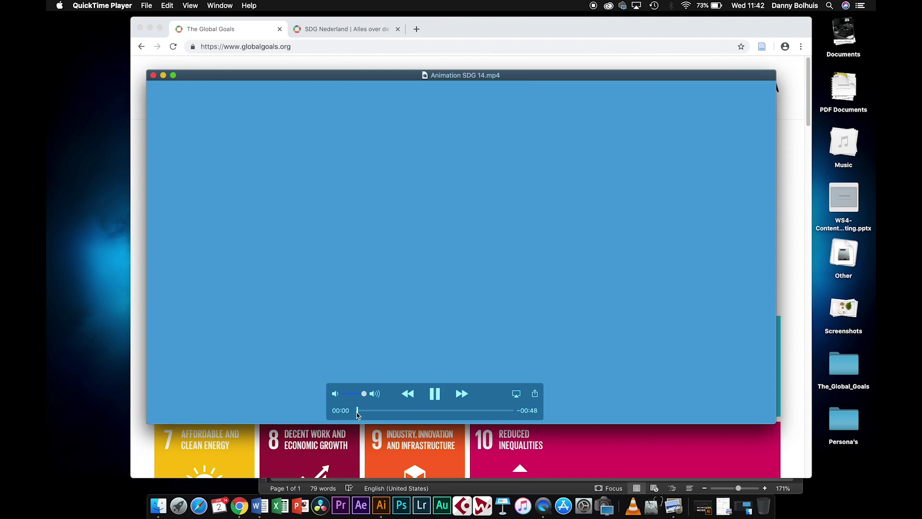
left_click(433, 402)
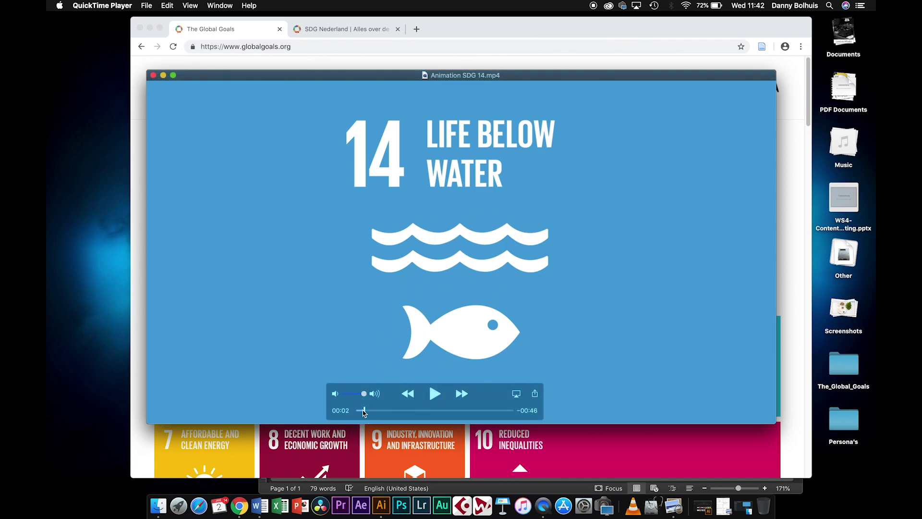
Replay the intro and scrub through the LIFE BELOW WATER title toward the closing logo.
left_click_drag(364, 411, 358, 415)
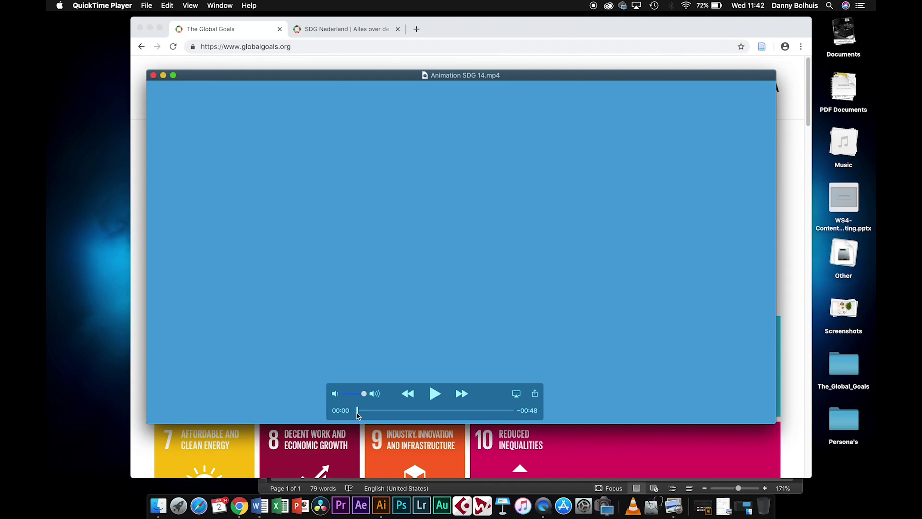
key("space")
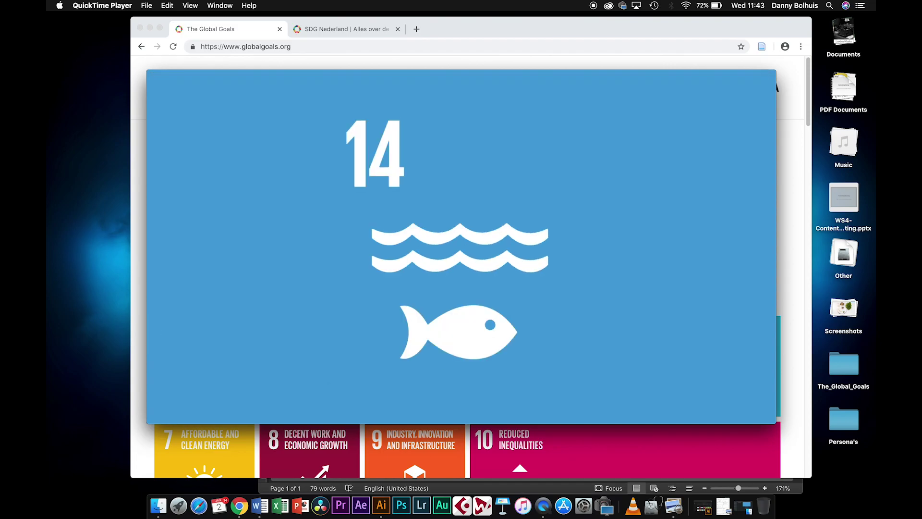
left_click(363, 416)
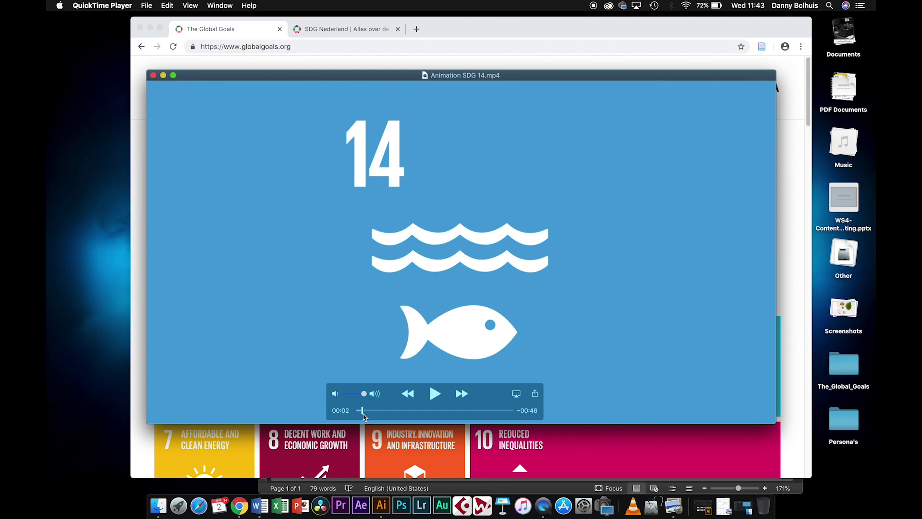
left_click_drag(364, 416, 501, 412)
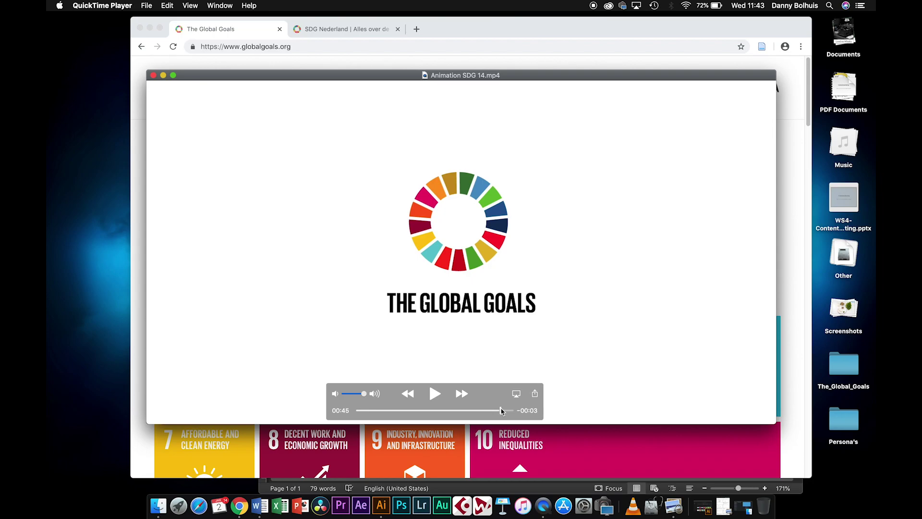
left_click_drag(501, 411, 506, 412)
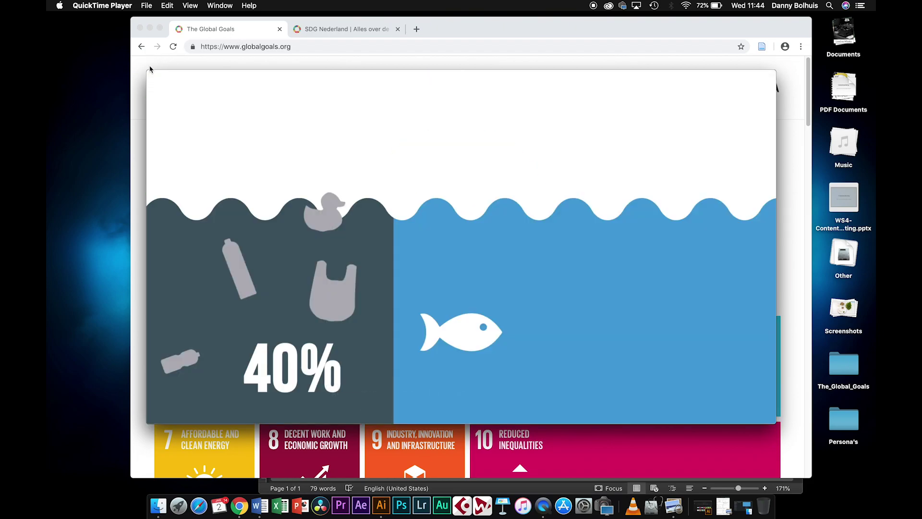
Bring Chrome forward and select the globalgoals part of the web address.
left_click(139, 66)
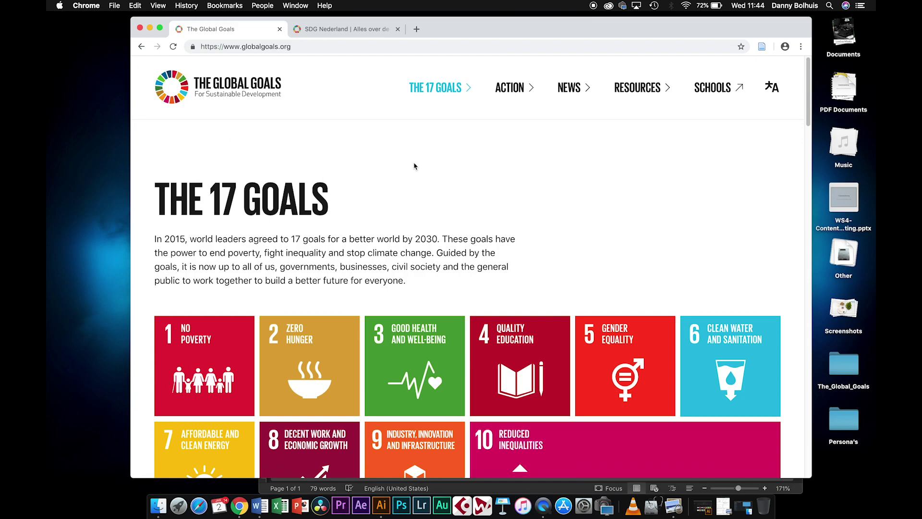
left_click(245, 47)
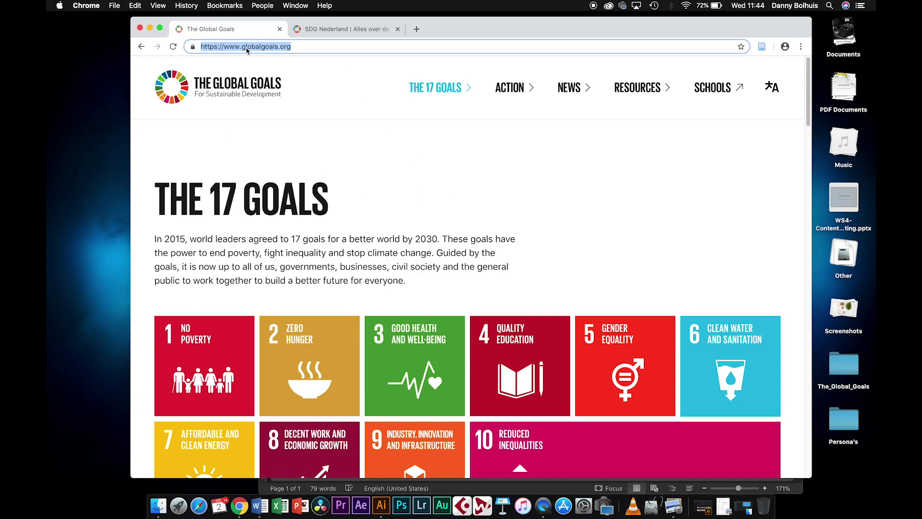
left_click(243, 47)
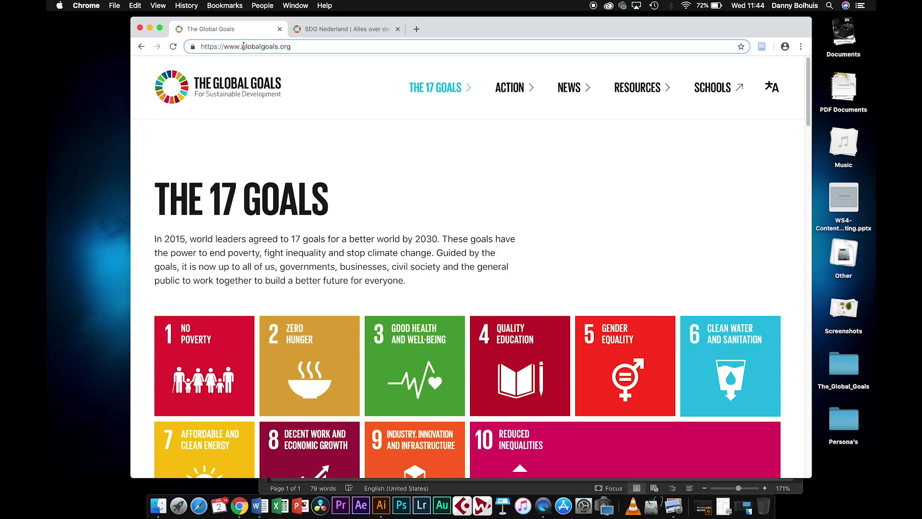
left_click_drag(243, 46, 294, 47)
left_click(406, 144)
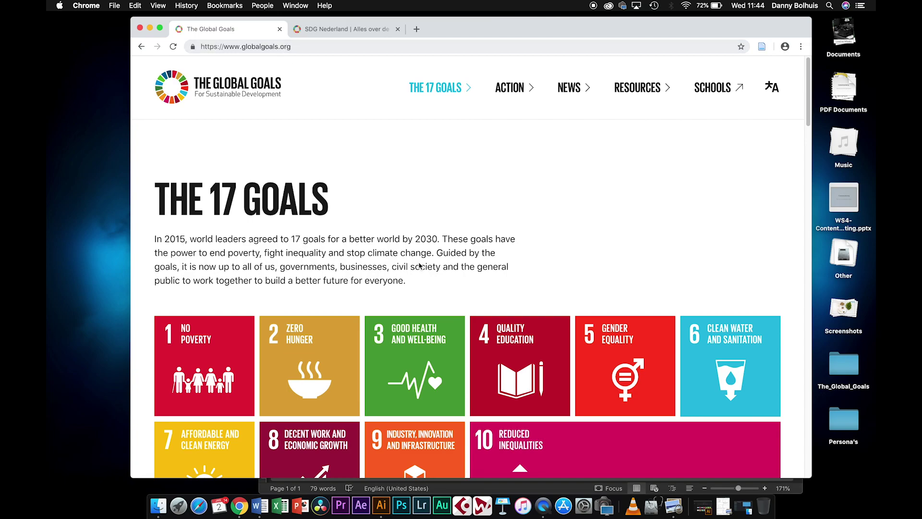
On the SDG Nederland tab, open 'De 17 doelen' and scroll to the goal tiles.
left_click(333, 30)
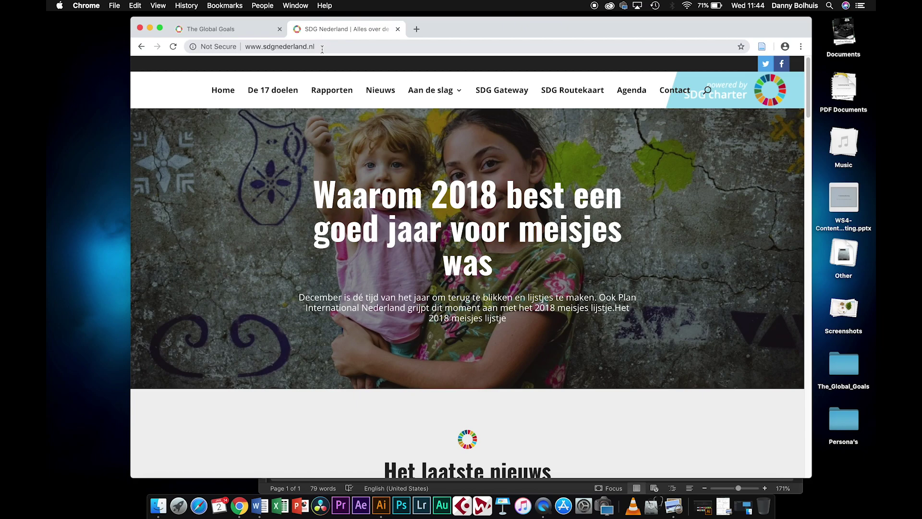
left_click(271, 93)
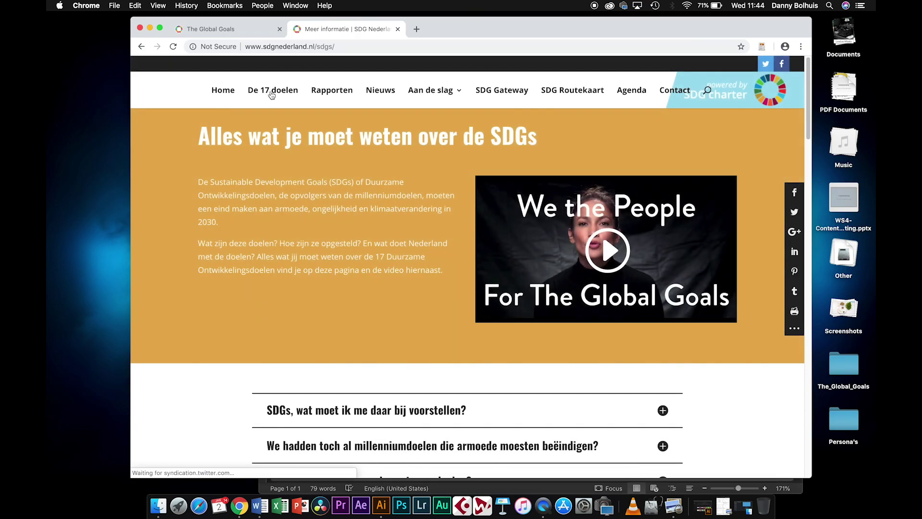
scroll(362, 200, "down", 7)
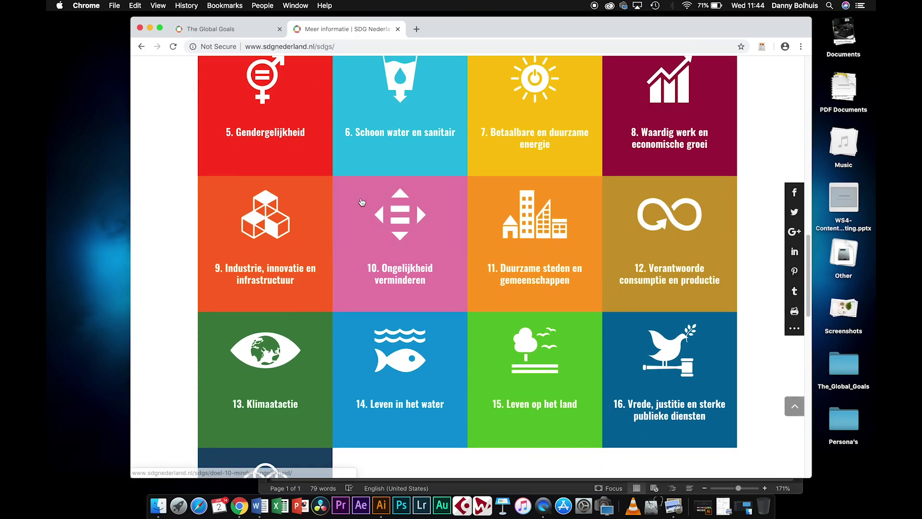
scroll(362, 201, "up", 7)
scroll(363, 202, "down", 5)
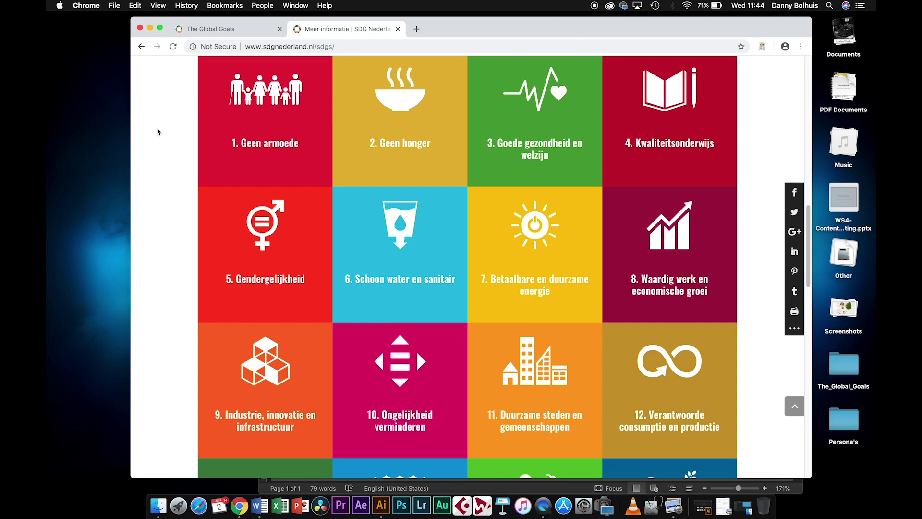
Open the '1. Geen armoede' tile and scroll through its Dutch text on ending poverty.
left_click(263, 153)
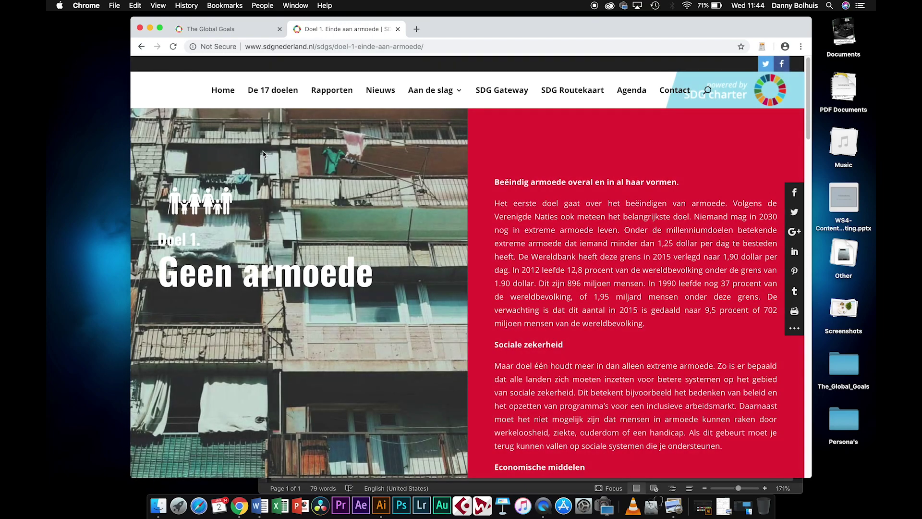
scroll(648, 306, "down", 2)
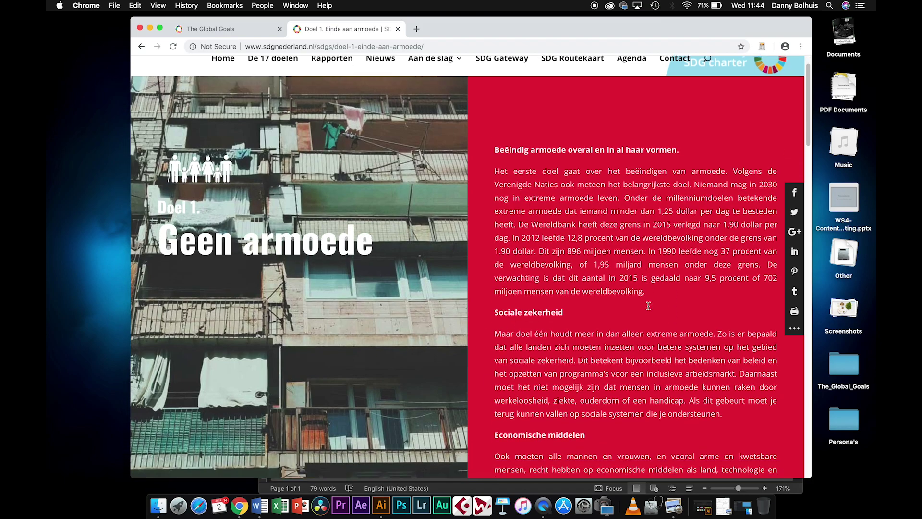
scroll(649, 306, "down", 5)
scroll(648, 305, "up", 3)
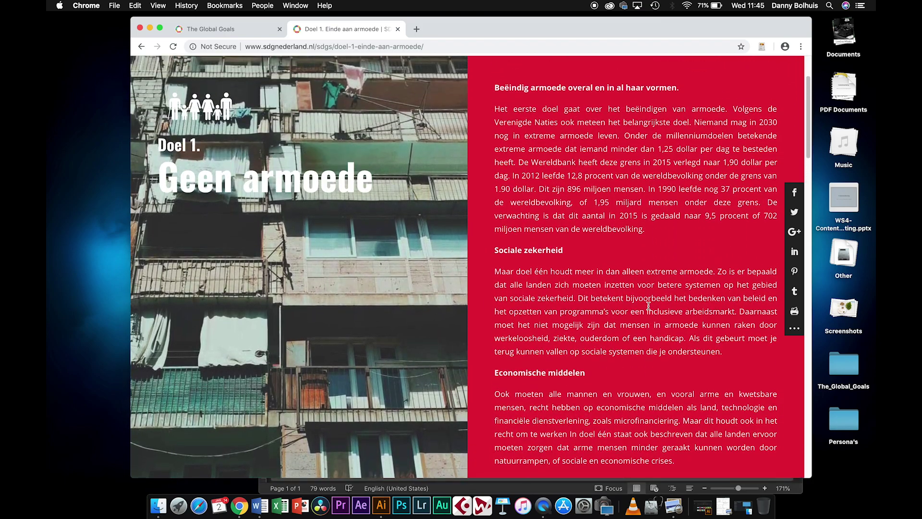
scroll(648, 305, "down", 2)
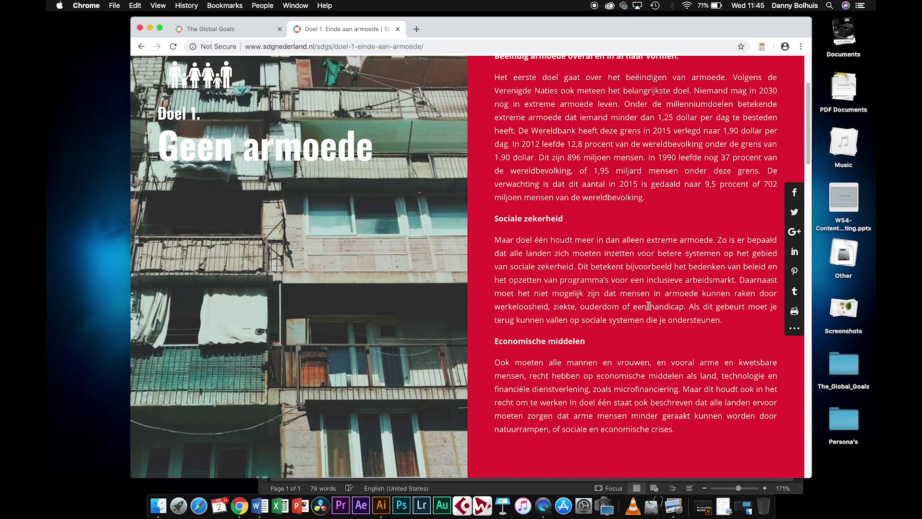
scroll(649, 306, "up", 1)
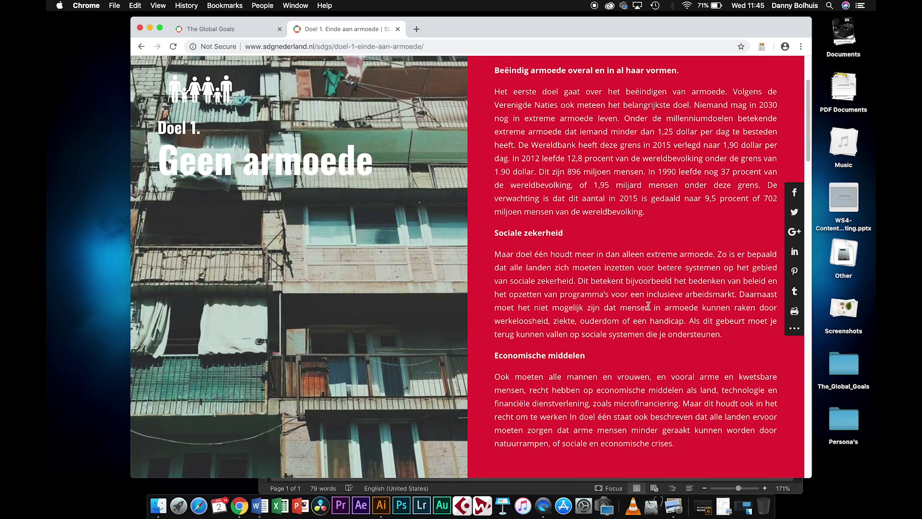
scroll(630, 226, "up", 1)
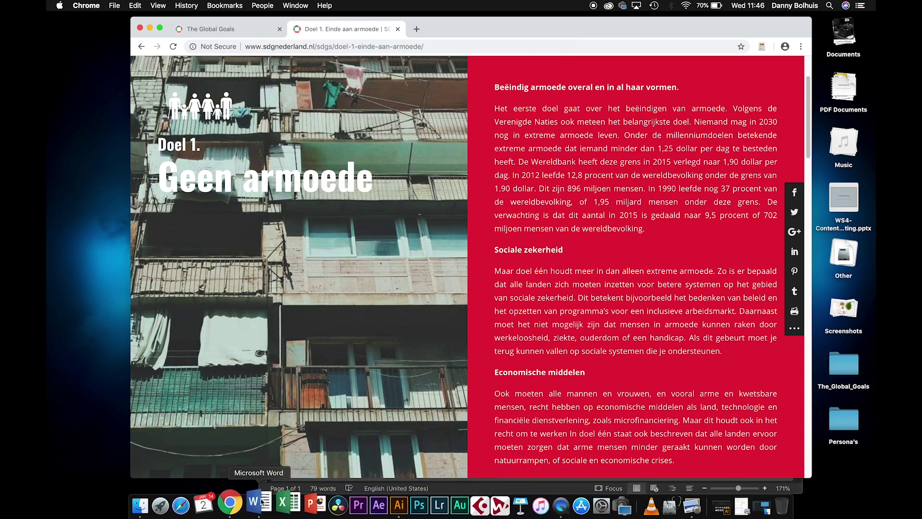
Select the Word script lines about the world's oceans and 40% pollution, then show the storyboard.
left_click(241, 505)
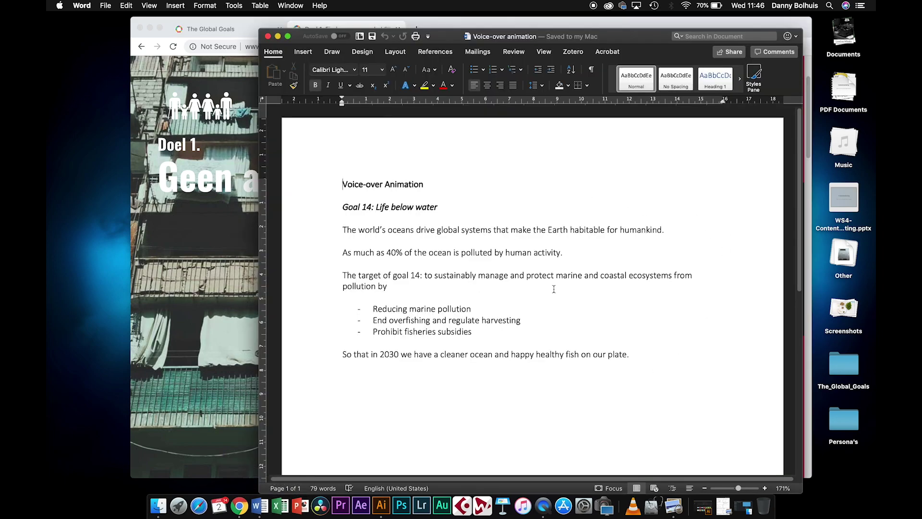
scroll(554, 289, "down", 5)
scroll(554, 289, "up", 5)
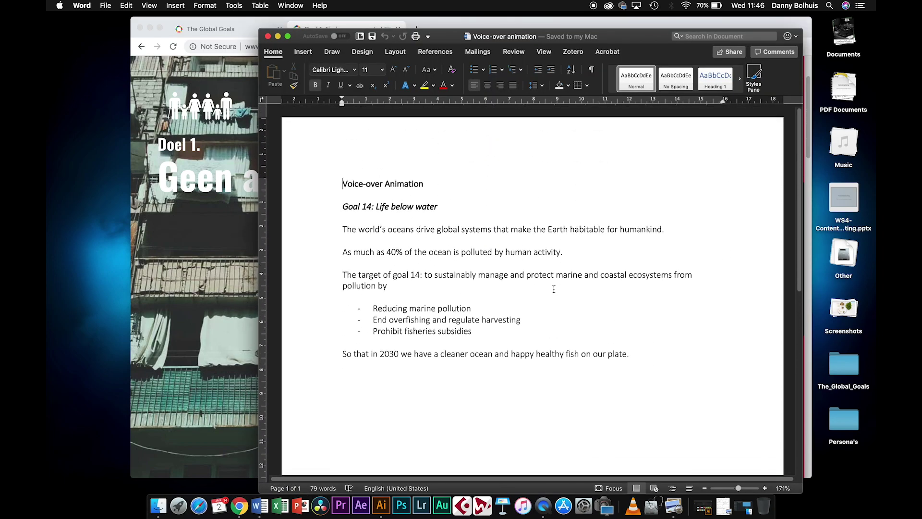
left_click(335, 232)
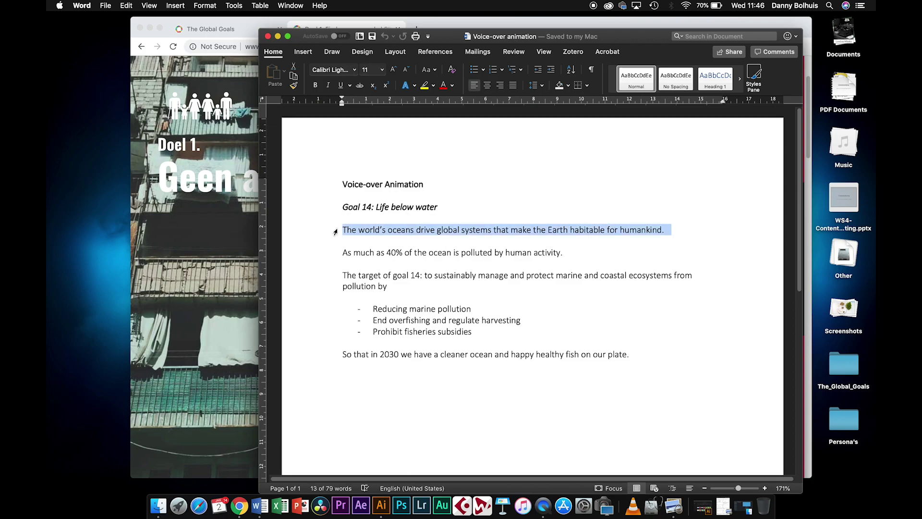
left_click(326, 255)
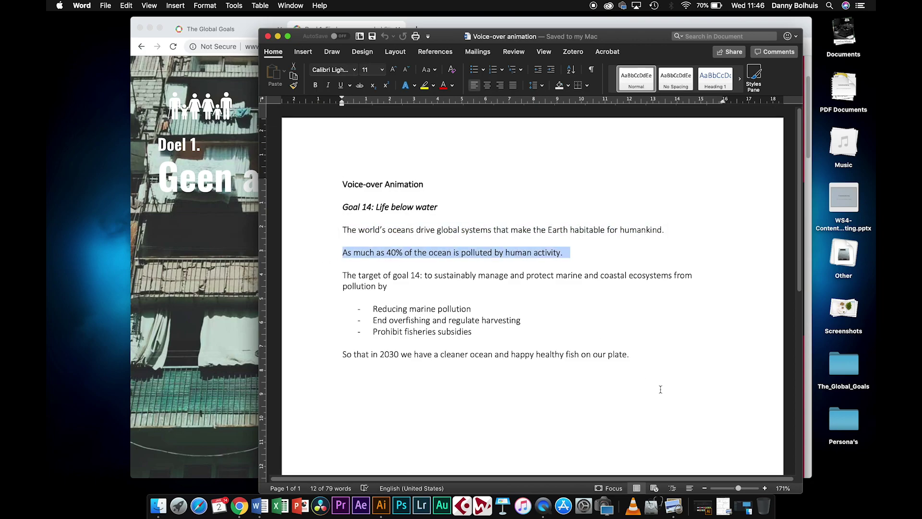
left_click(725, 507)
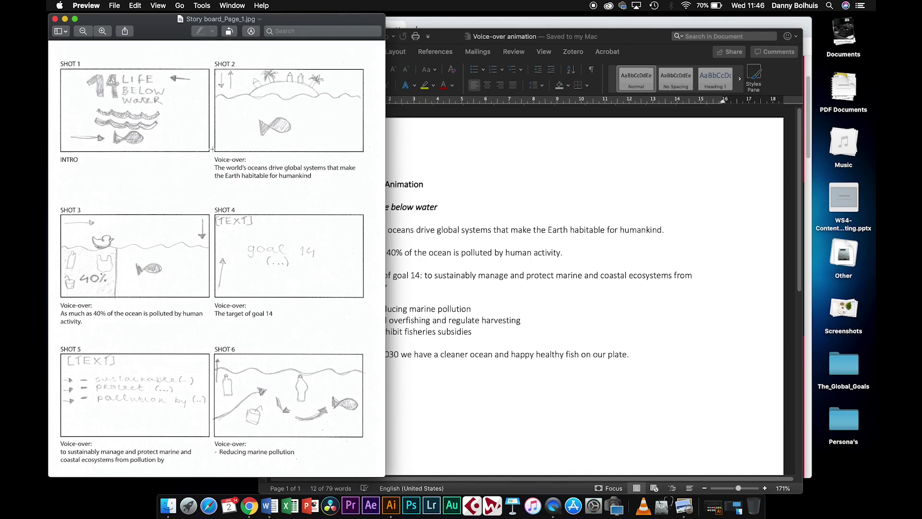
left_click(570, 231)
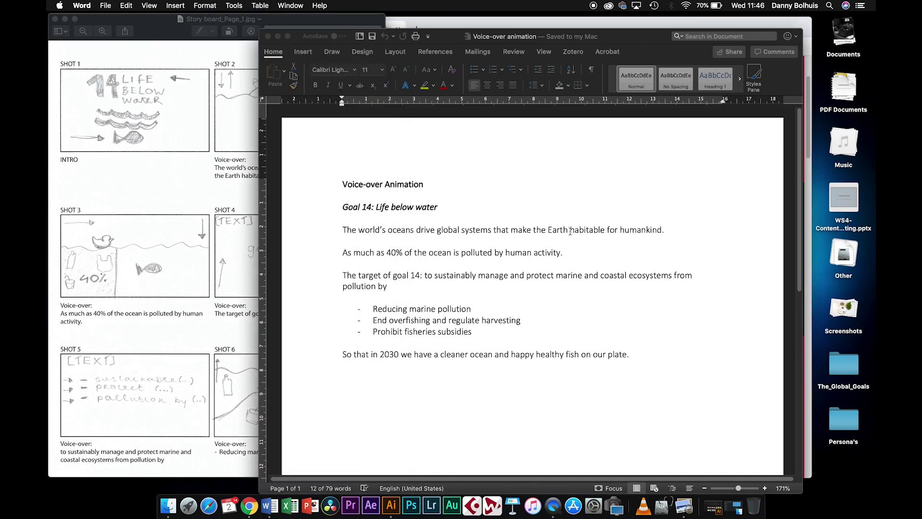
left_click(317, 233)
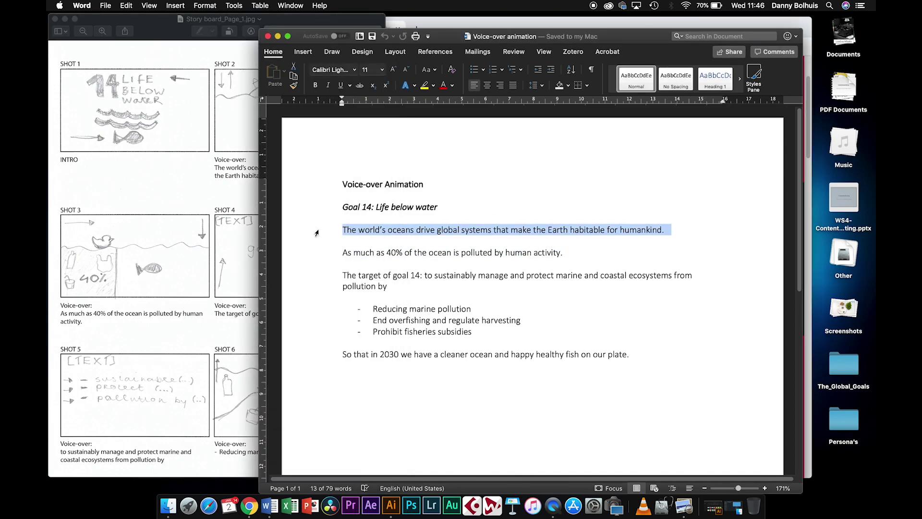
left_click(234, 174)
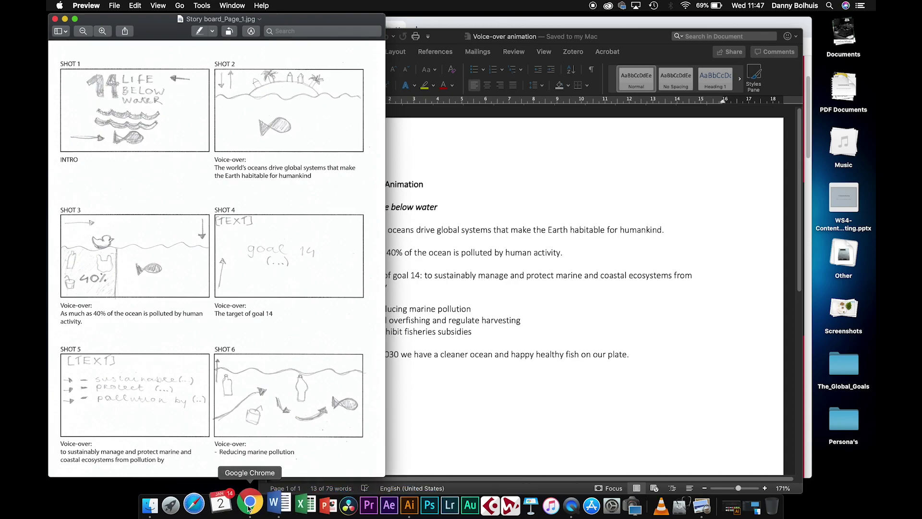
Bring Chrome forward and browse the goals on The Global Goals home page.
left_click(249, 505)
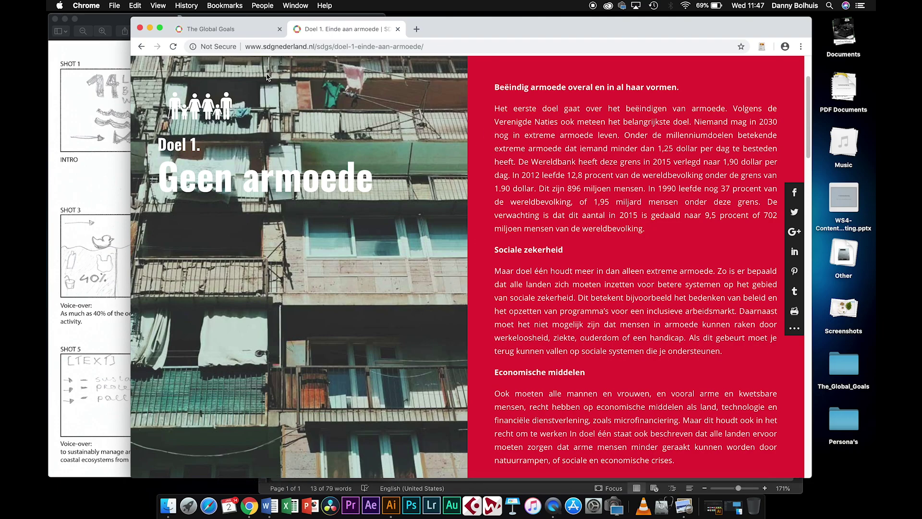
left_click(217, 31)
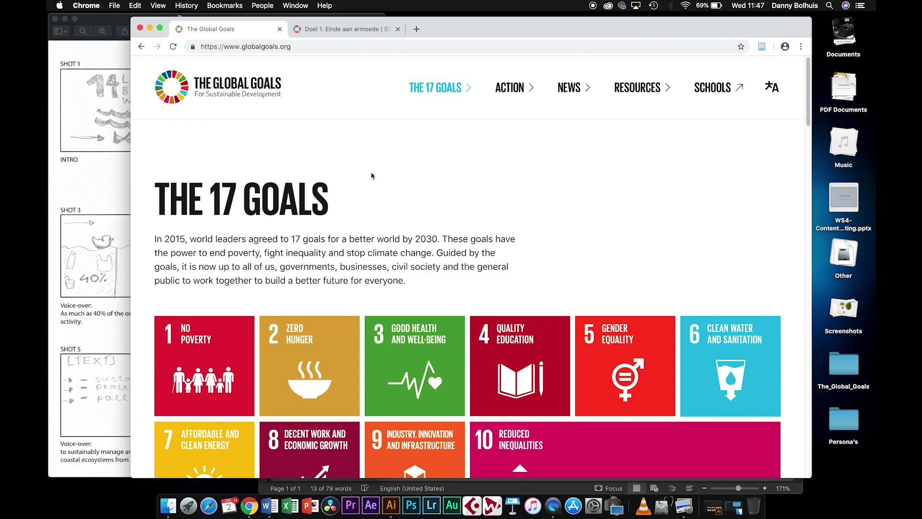
scroll(371, 176, "down", 5)
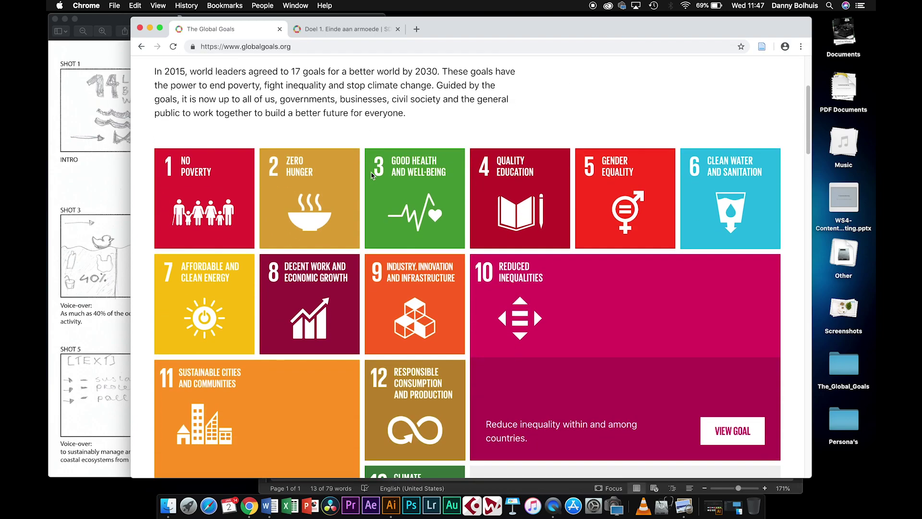
scroll(372, 176, "down", 2)
scroll(371, 176, "up", 5)
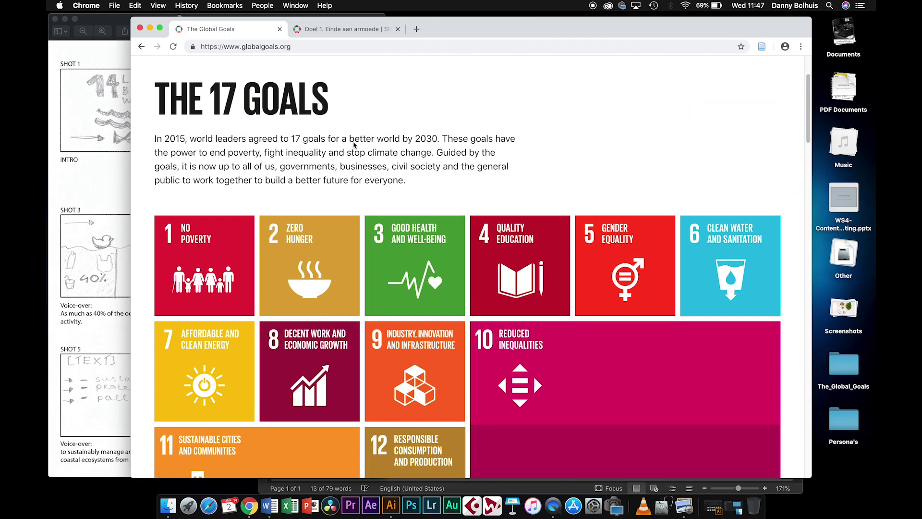
scroll(348, 148, "up", 3)
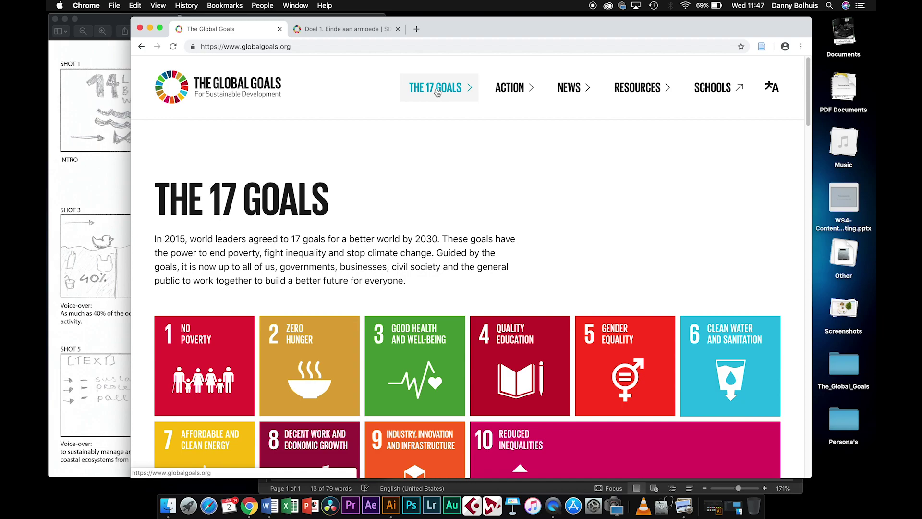
scroll(451, 239, "down", 10)
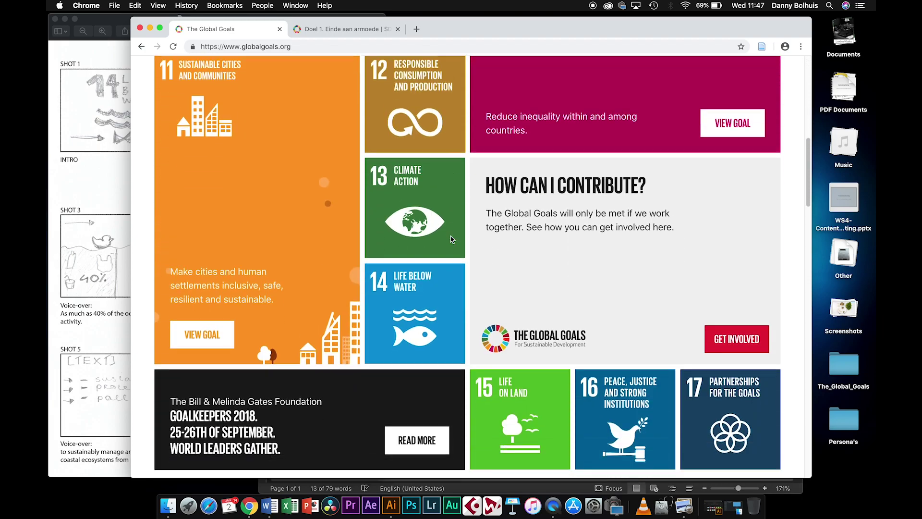
scroll(452, 240, "up", 1)
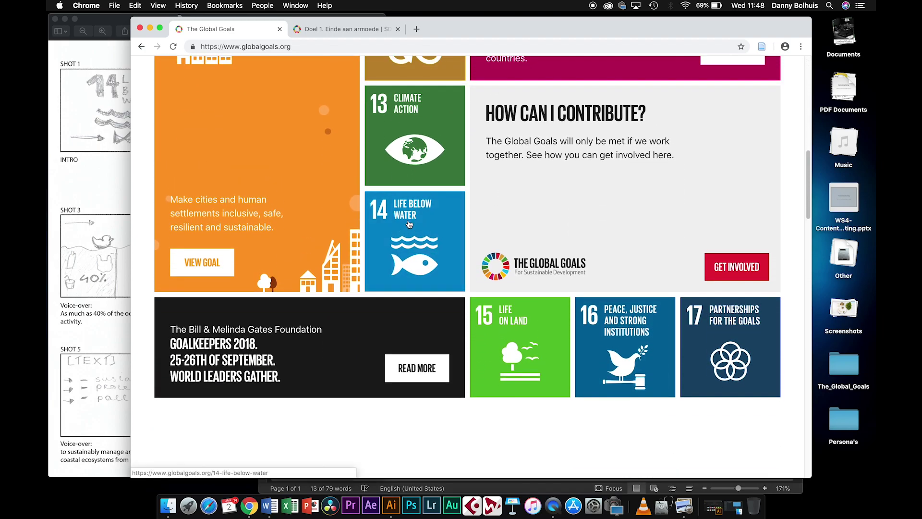
Open the Goal 14 Life Below Water page and download its icon pack ZIP.
left_click(409, 225)
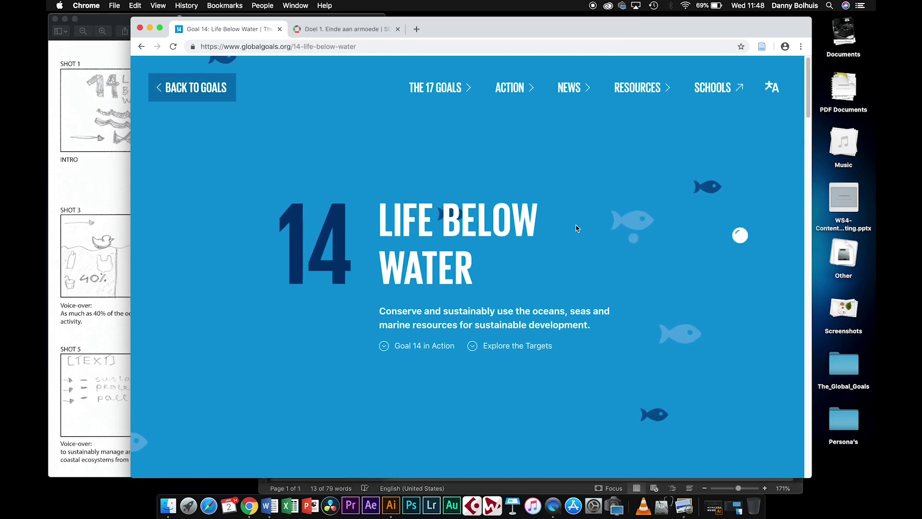
scroll(576, 228, "down", 3)
scroll(577, 229, "down", 10)
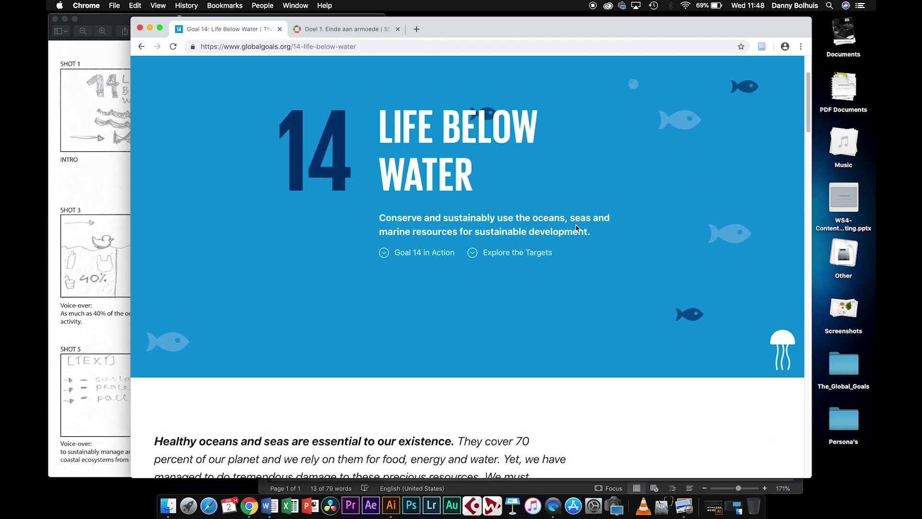
scroll(576, 228, "up", 1)
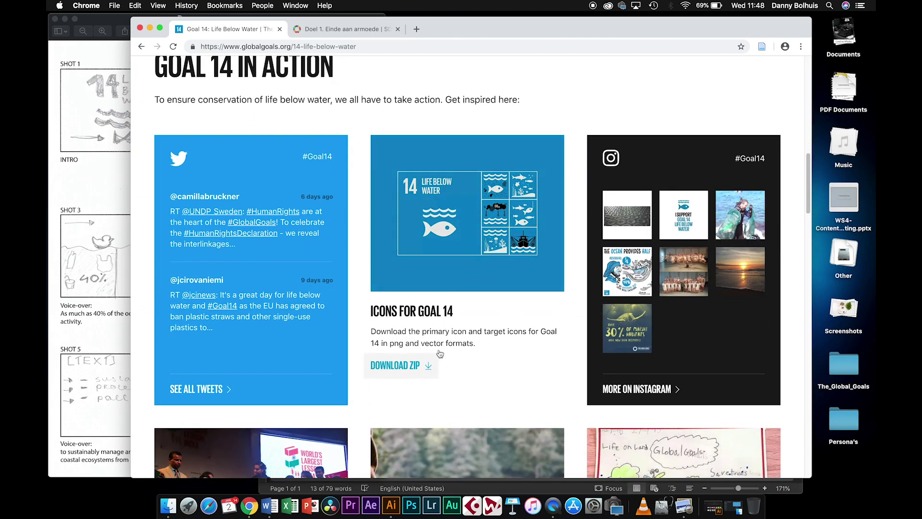
left_click(399, 372)
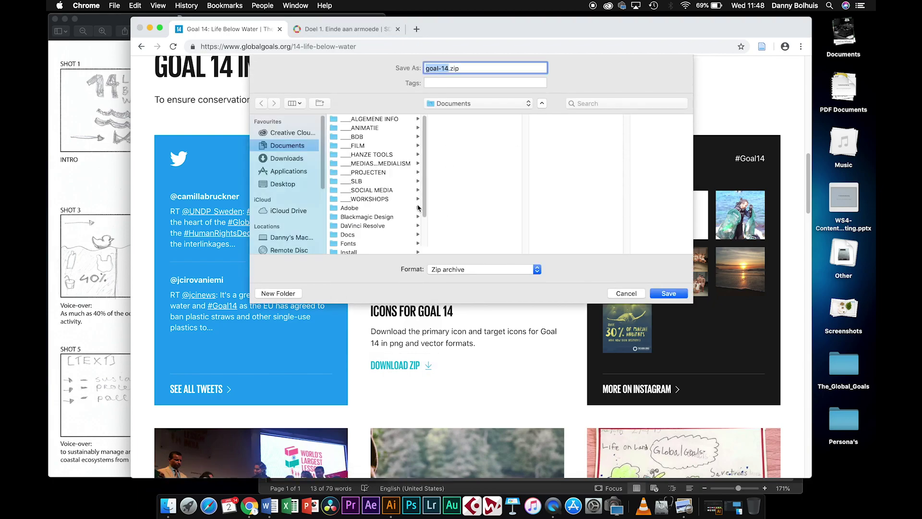
Save goal-14.zip into Documents > _ANIMATIE > Animation Goal 14 v2 > Illustrator.
left_click(368, 128)
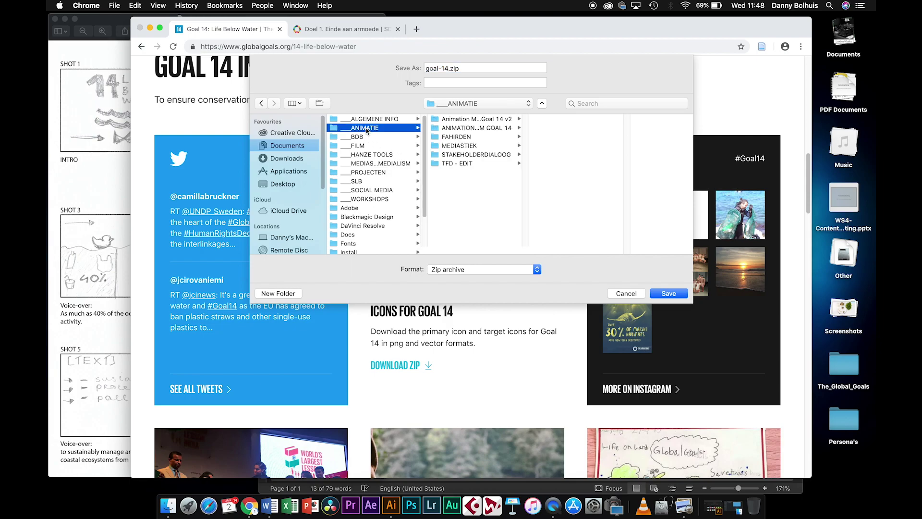
left_click(475, 120)
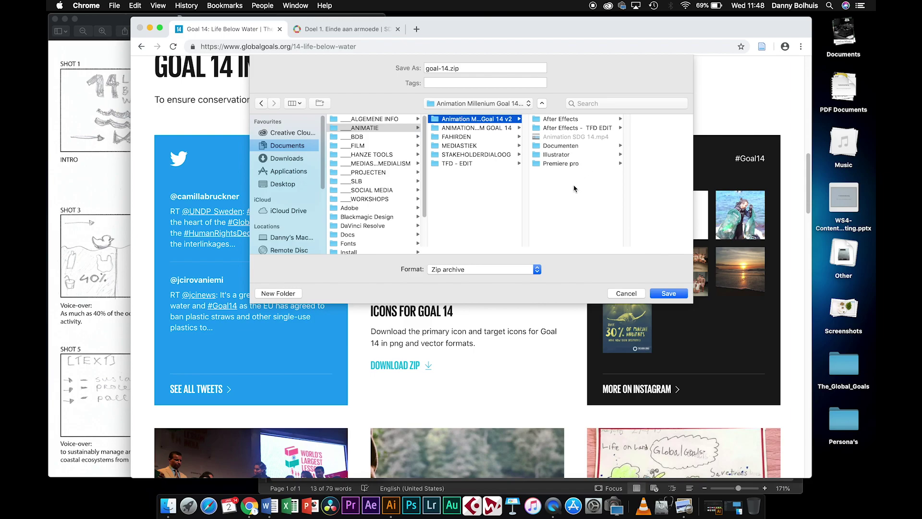
left_click(567, 155)
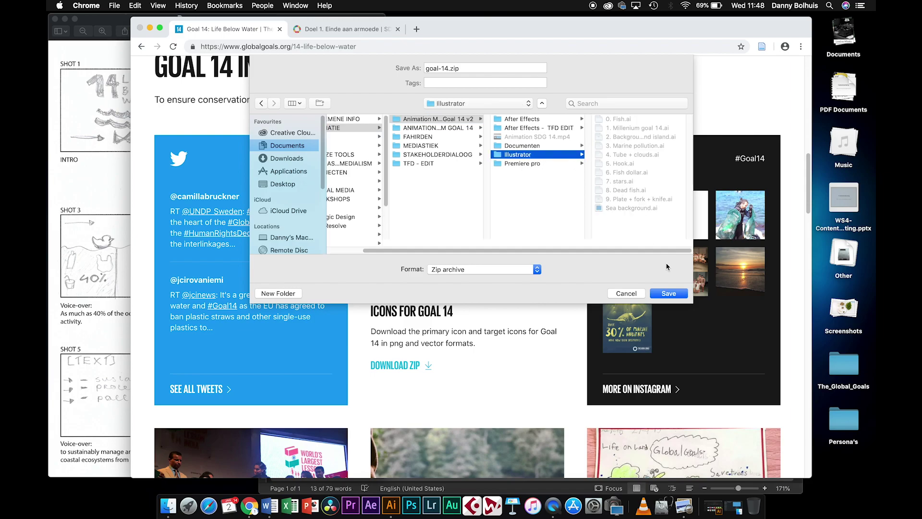
left_click(669, 294)
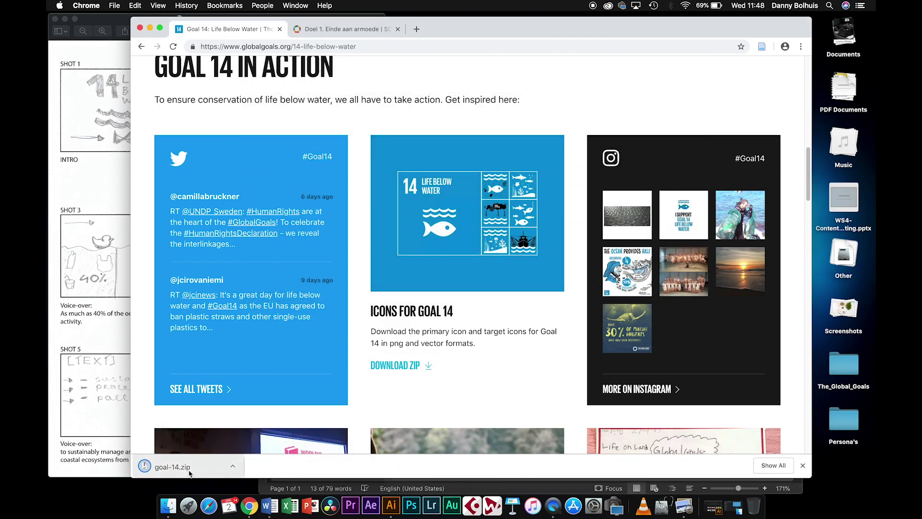
Reveal goal-14.zip in Finder and unzip the icon pack.
left_click(232, 469)
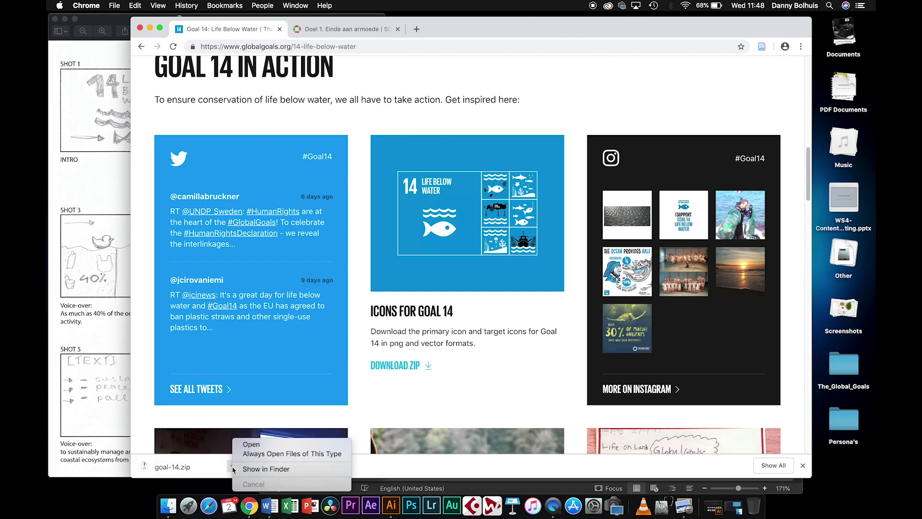
key("Escape")
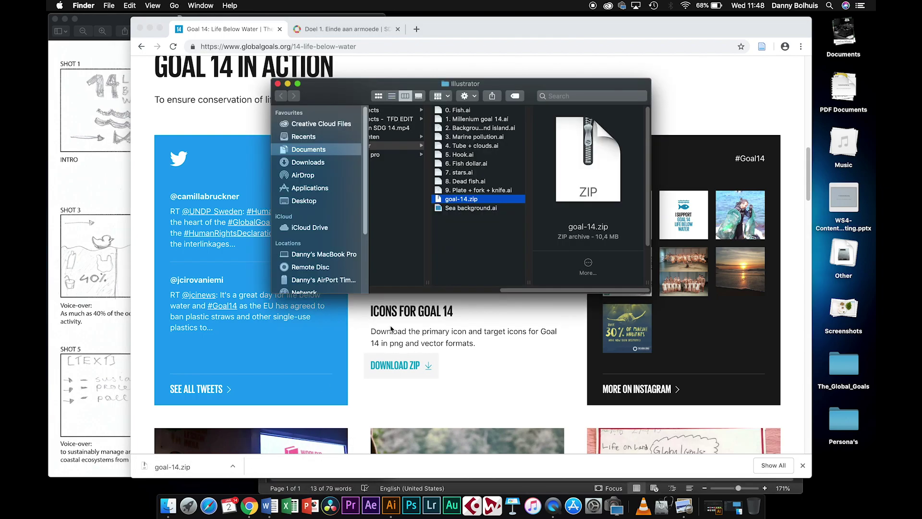
right_click(440, 200)
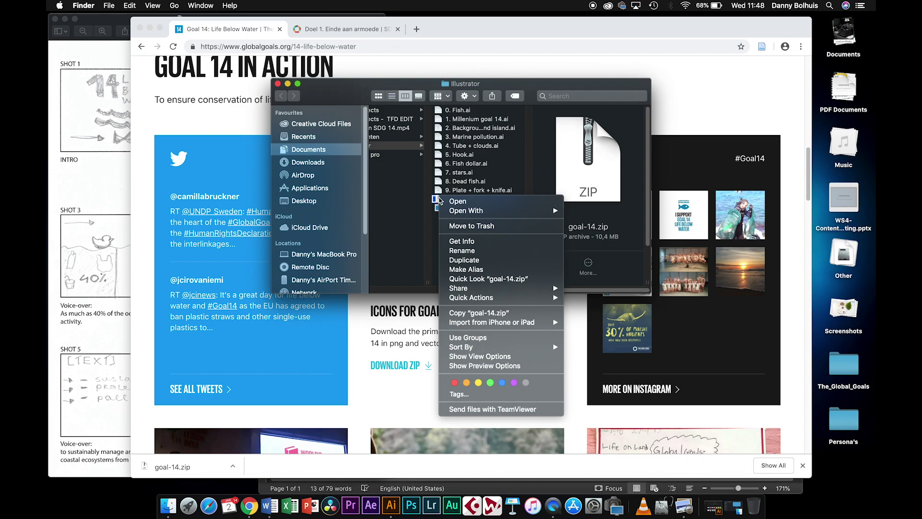
left_click(441, 202)
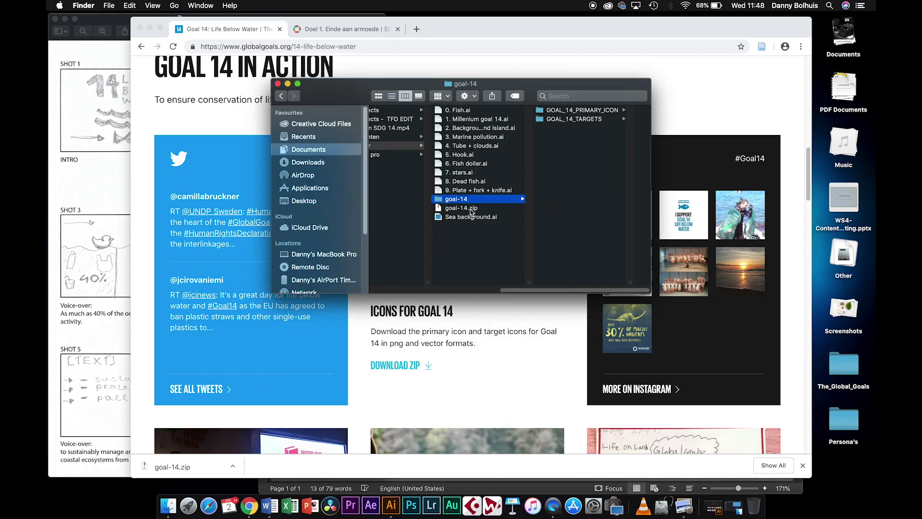
Browse GOAL_14_PRIMARY_ICON > GOAL_14_EPS and preview the black and colour Goal 14 icons.
left_click(587, 111)
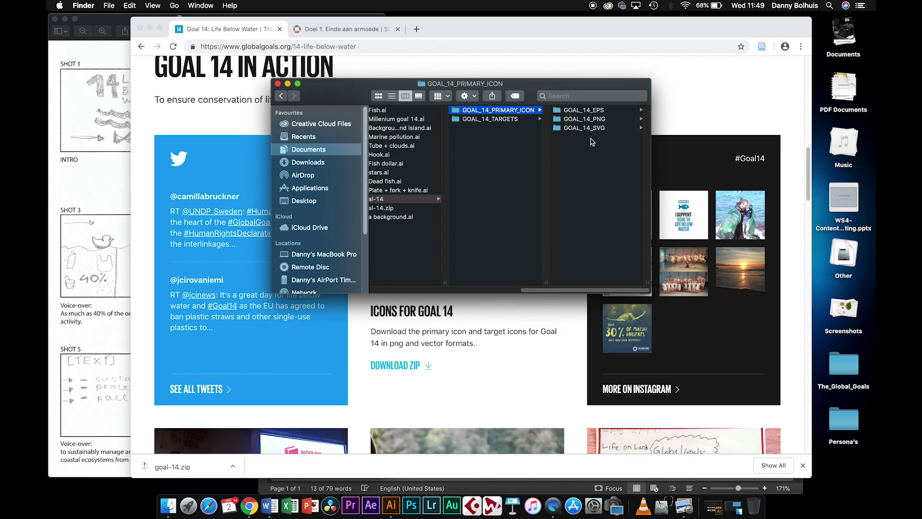
left_click(595, 110)
left_click(594, 111)
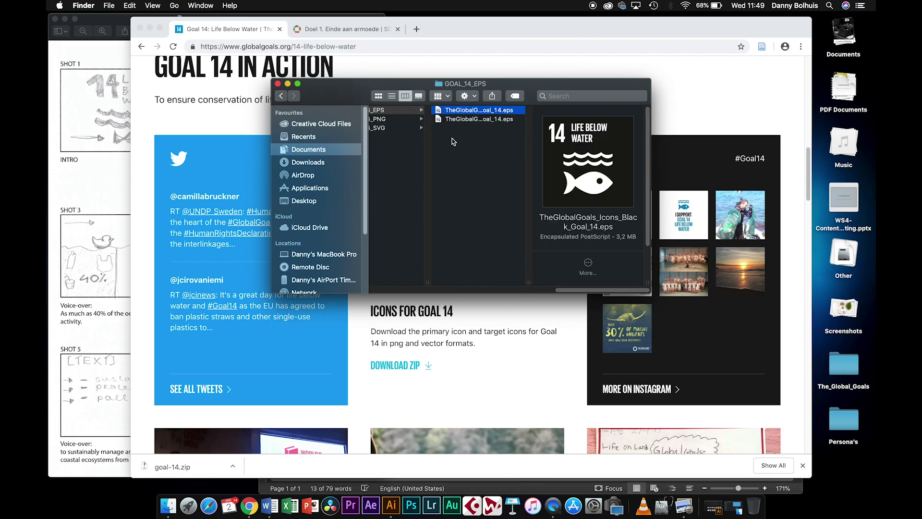
left_click(468, 120)
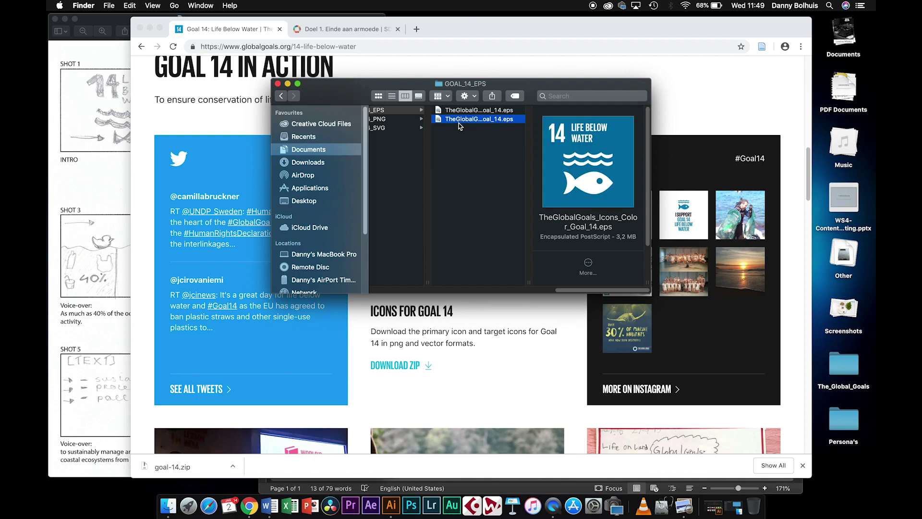
double_click(459, 120)
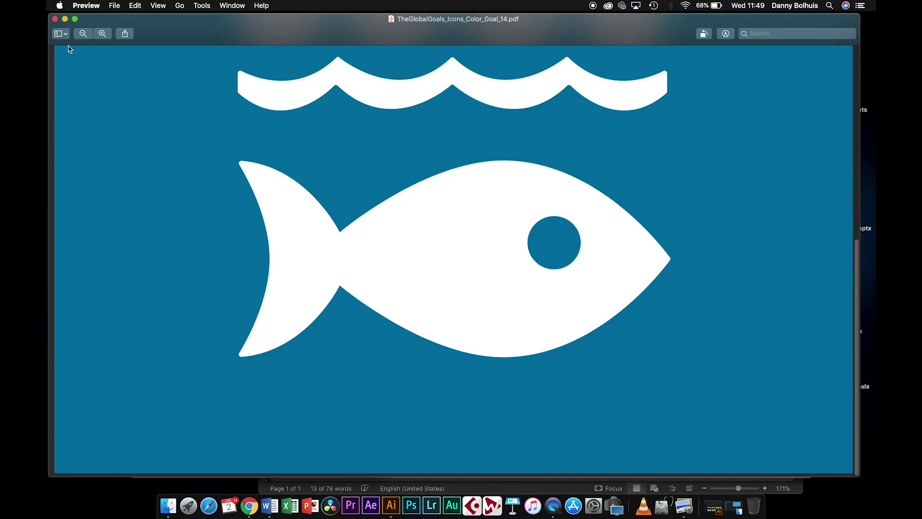
left_click(55, 19)
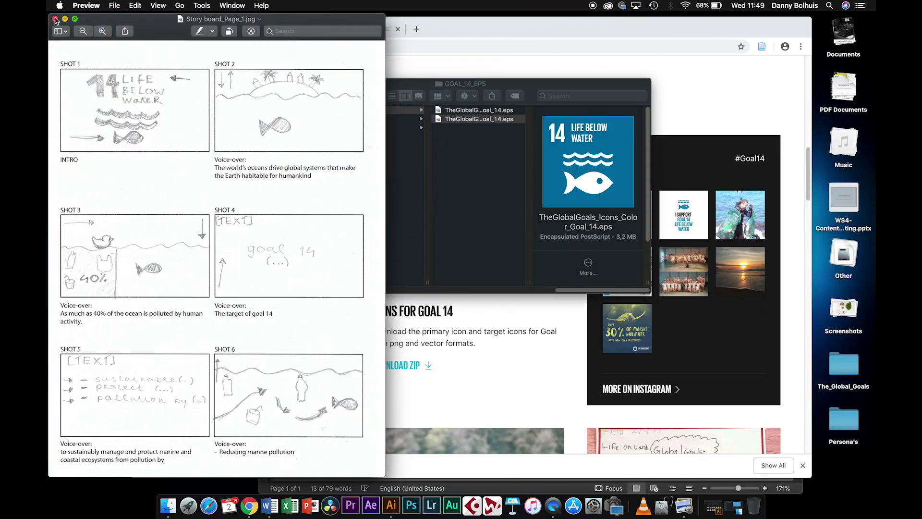
Open TheGlobalGoals_Icons_Color_Goal_14.eps with Adobe Illustrator CC 2019.
right_click(444, 121)
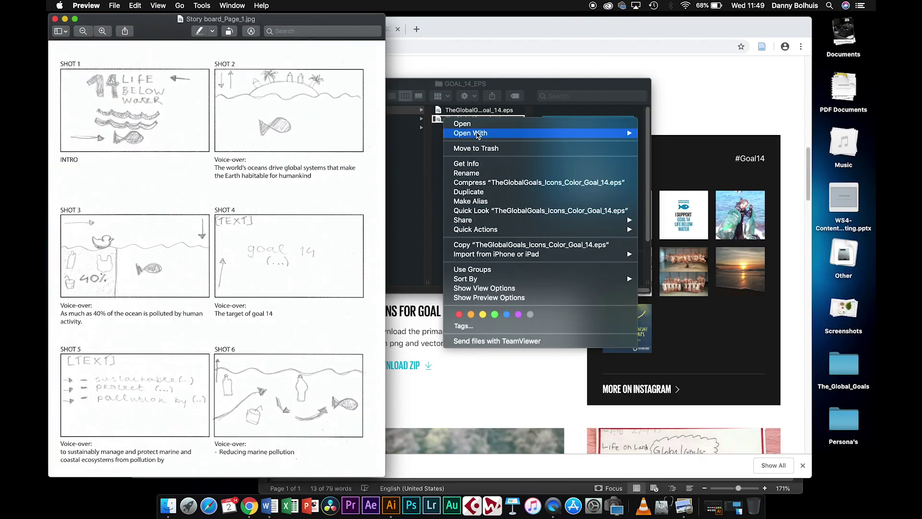
mouse_move(479, 137)
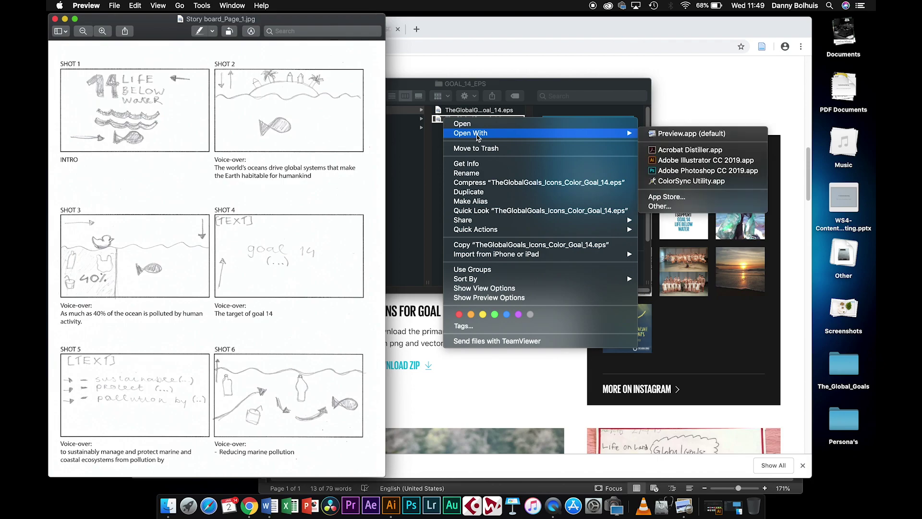
left_click(702, 162)
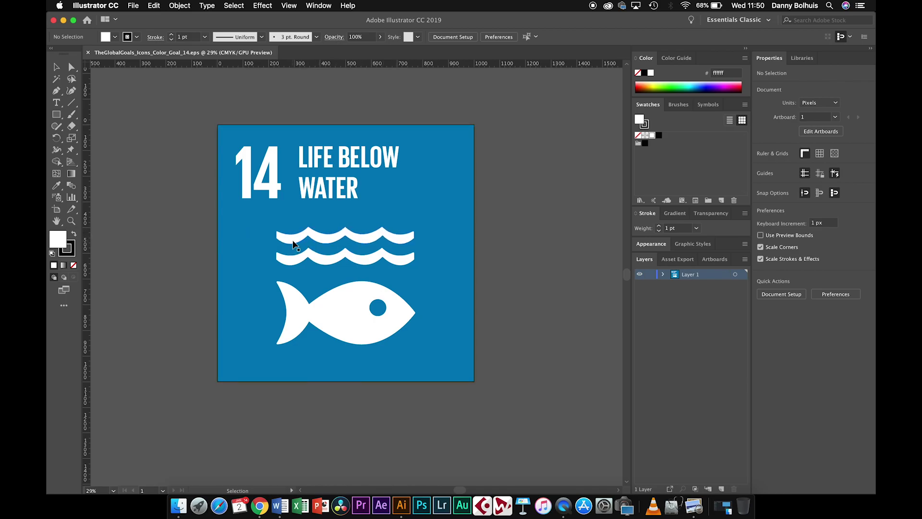
Select the icon's waves-and-fish group to inspect it, then deselect it.
left_click(294, 243)
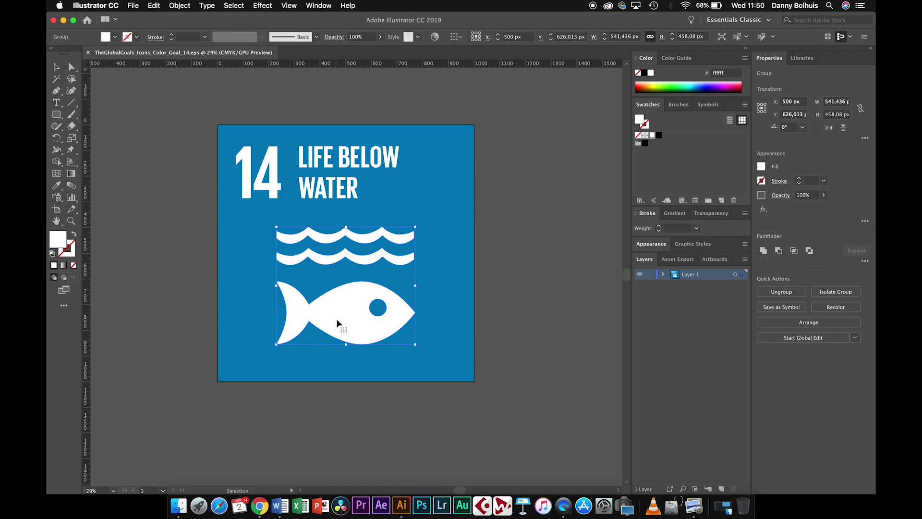
left_click(531, 325)
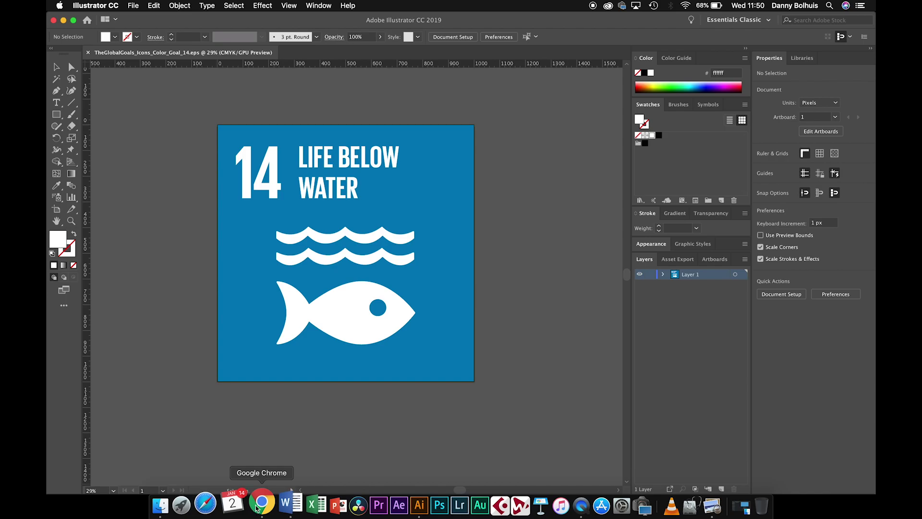
Bring Finder forward and open GOAL_14_TARGETS > GOAL_14_TARGETS_EPS.
left_click(259, 505)
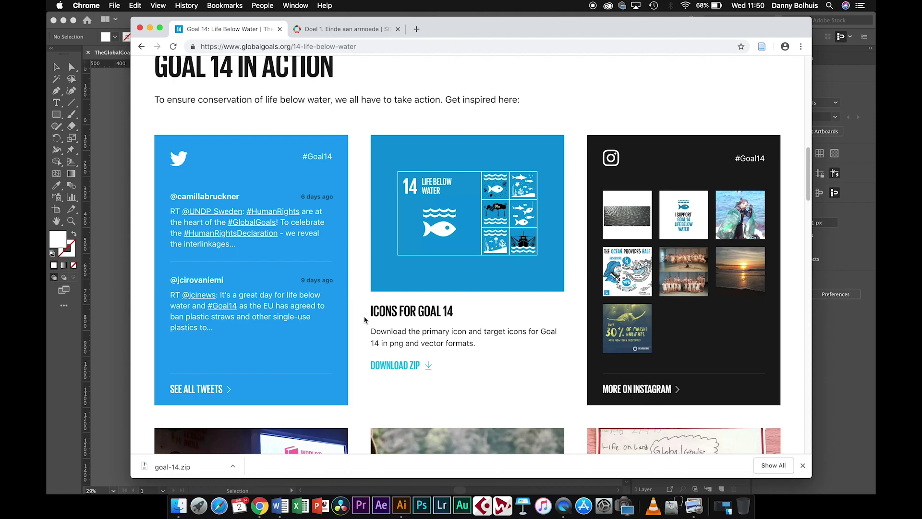
left_click(179, 506)
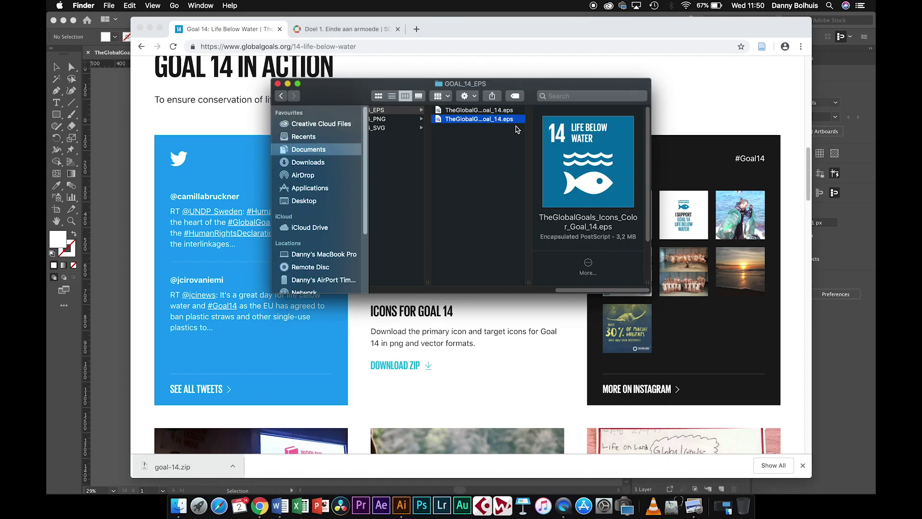
scroll(516, 129, "left", 5)
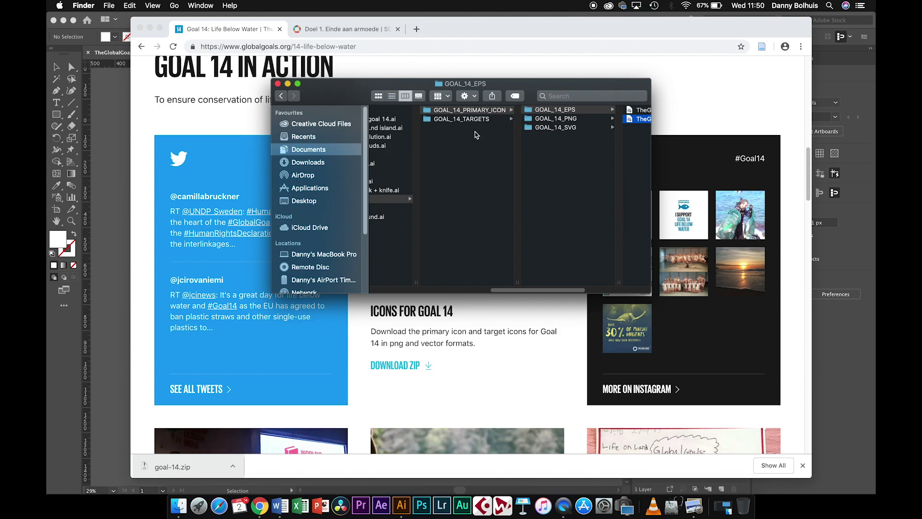
left_click(474, 121)
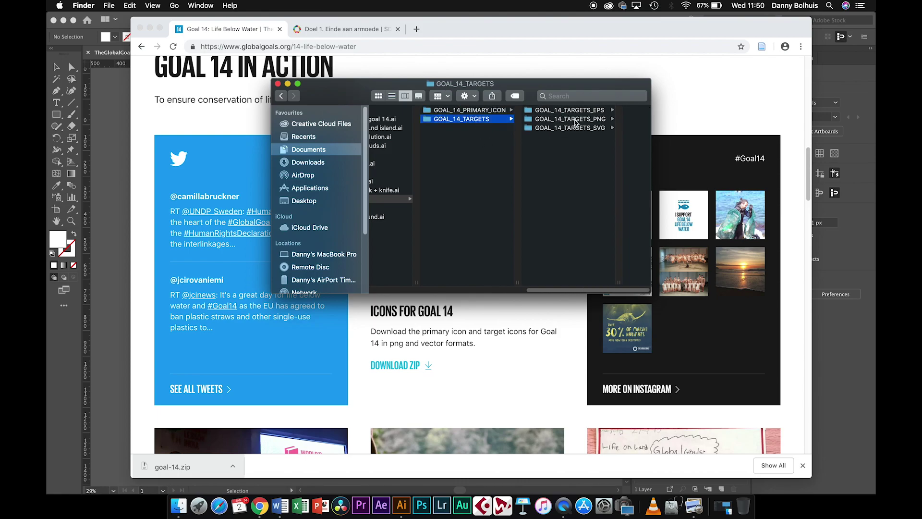
left_click(566, 111)
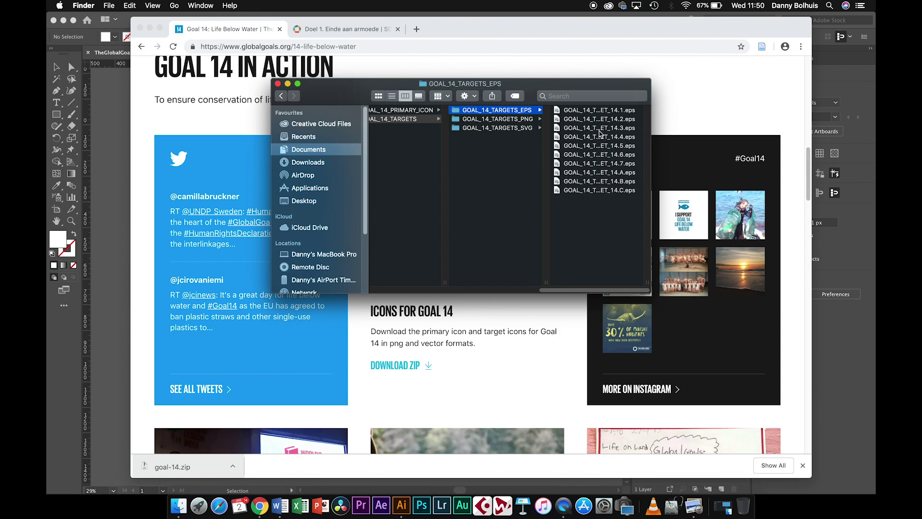
Quick Look the Target 14.1 and 14.2 icons, then return to Illustrator.
left_click(604, 111)
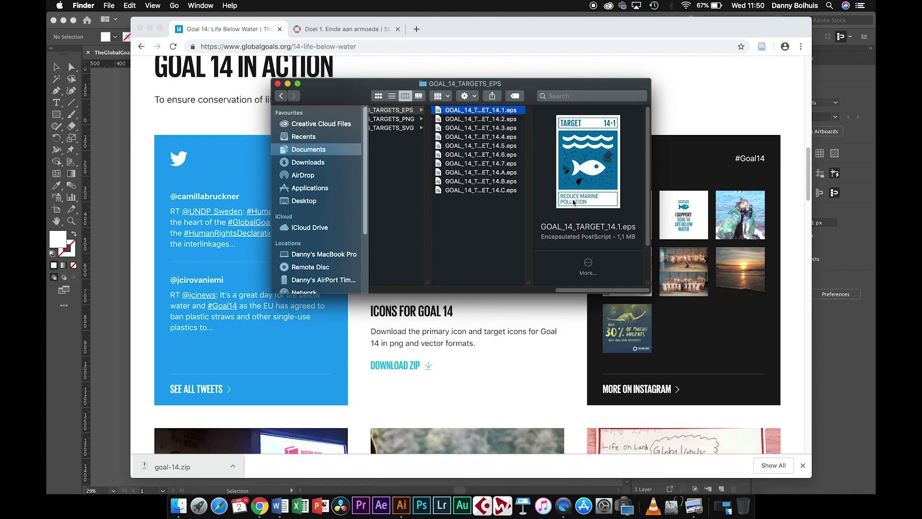
key("space")
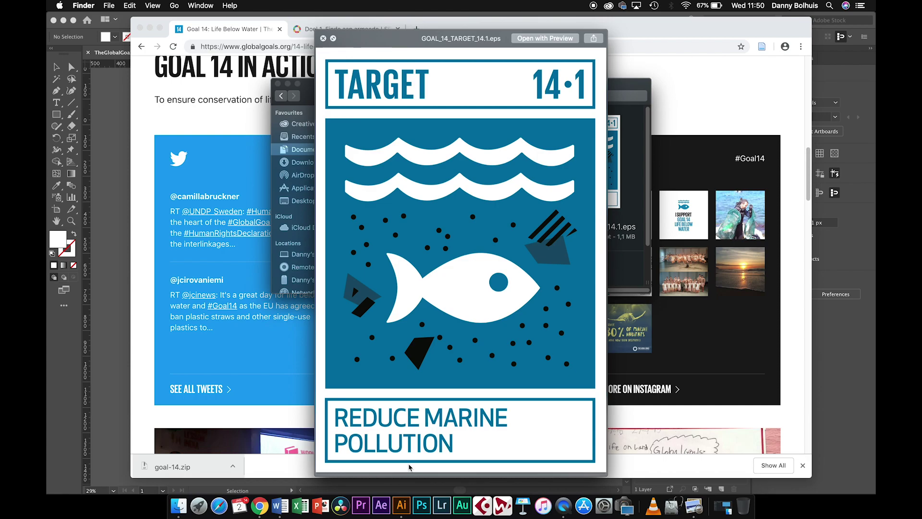
key("Down")
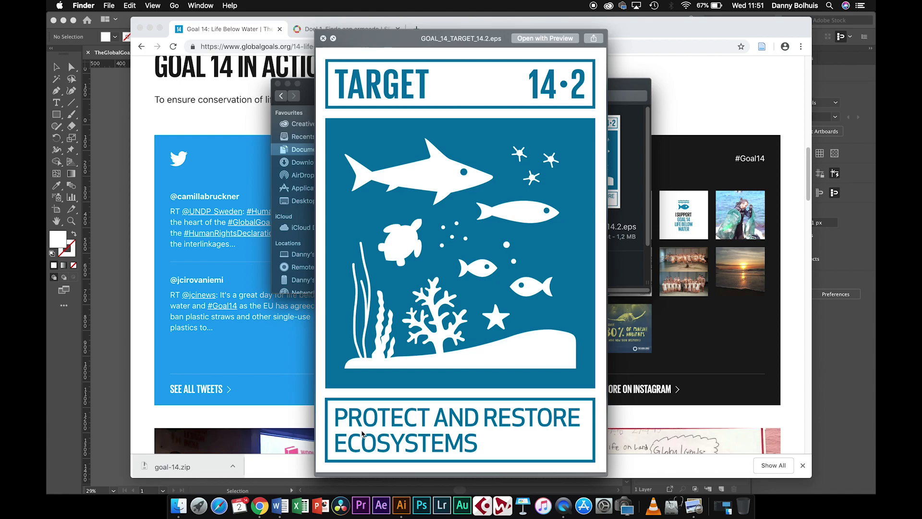
key("space")
key("Down")
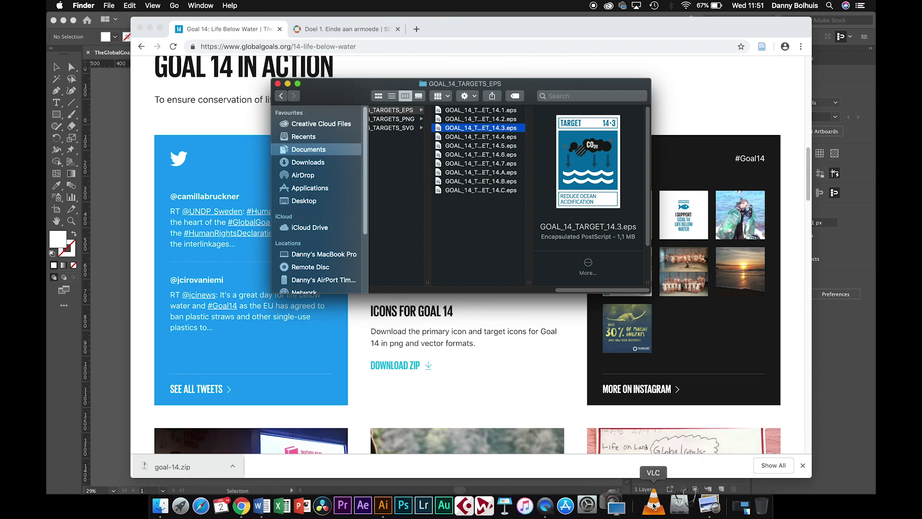
left_click(401, 504)
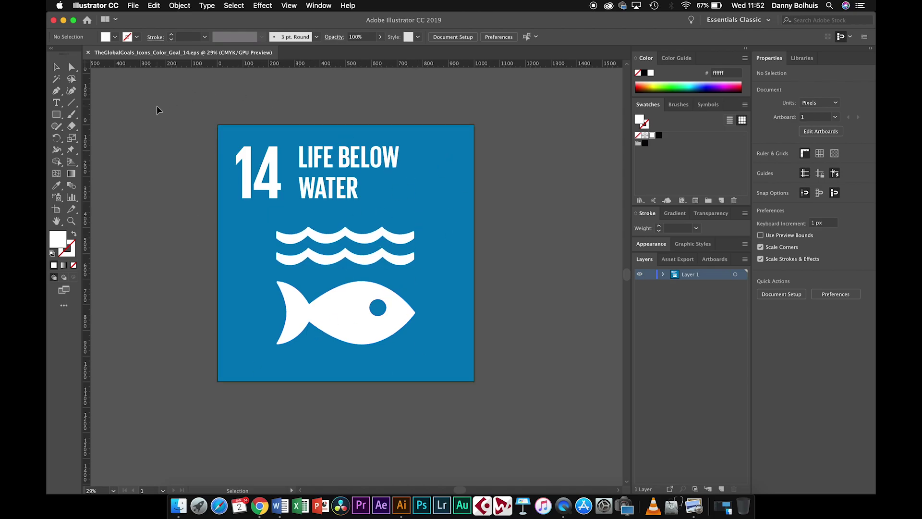
Start a new Print document measured in pixels, 1920 wide by 1080 high.
left_click(134, 6)
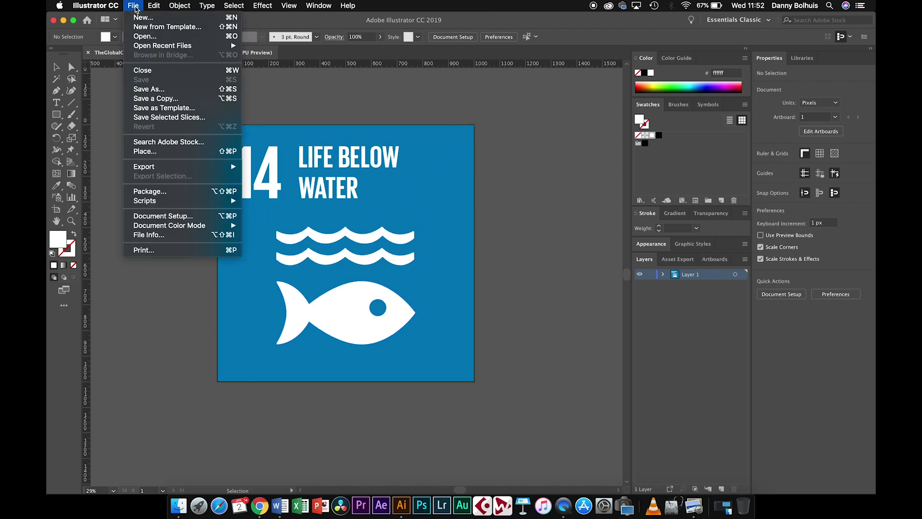
left_click(136, 17)
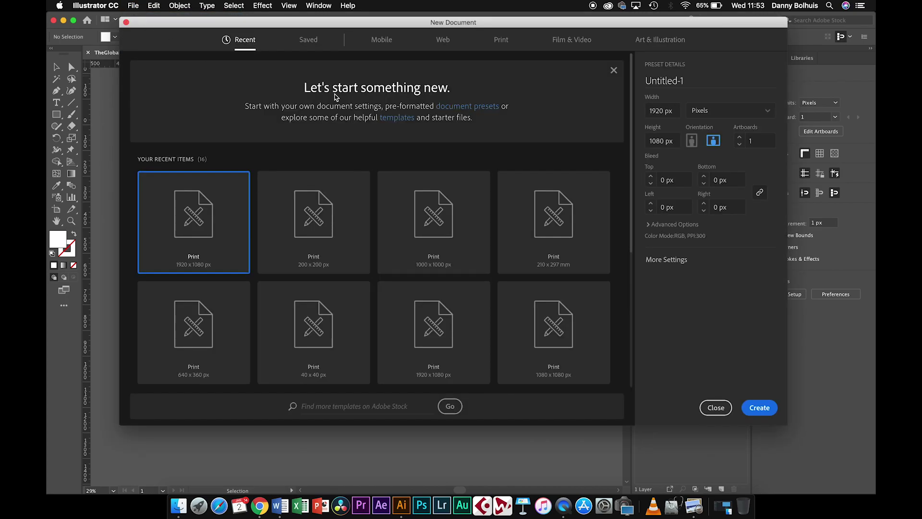
left_click(501, 42)
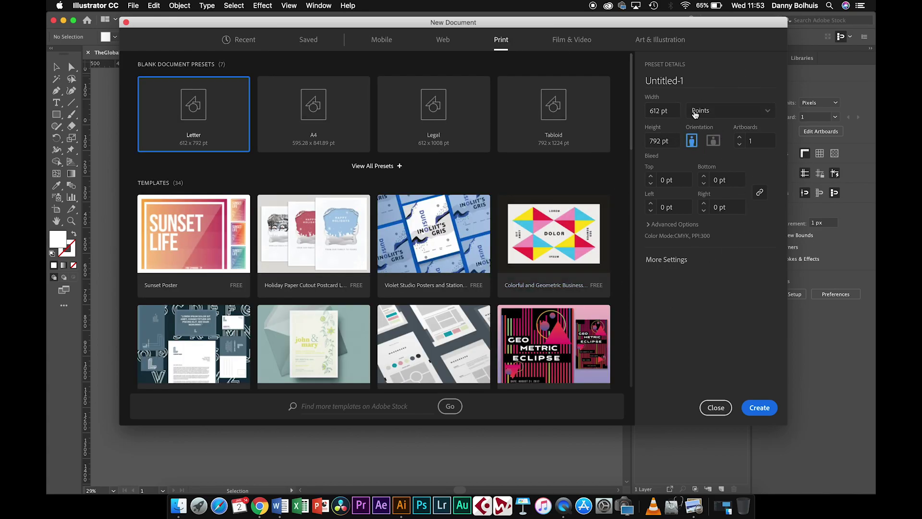
left_click(736, 114)
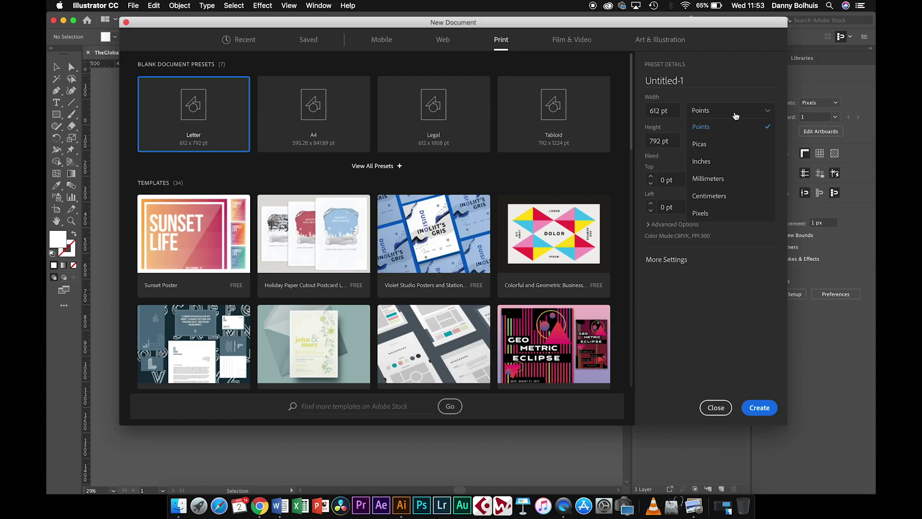
left_click(701, 213)
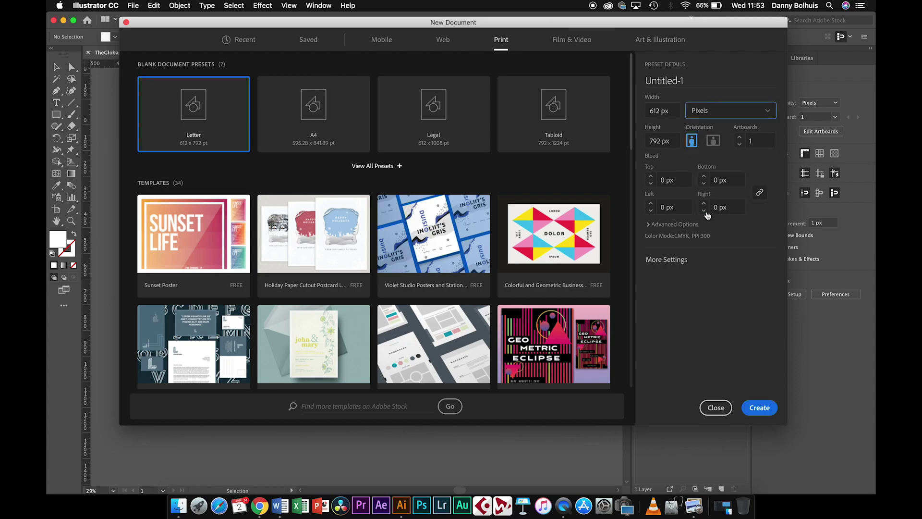
left_click(653, 110)
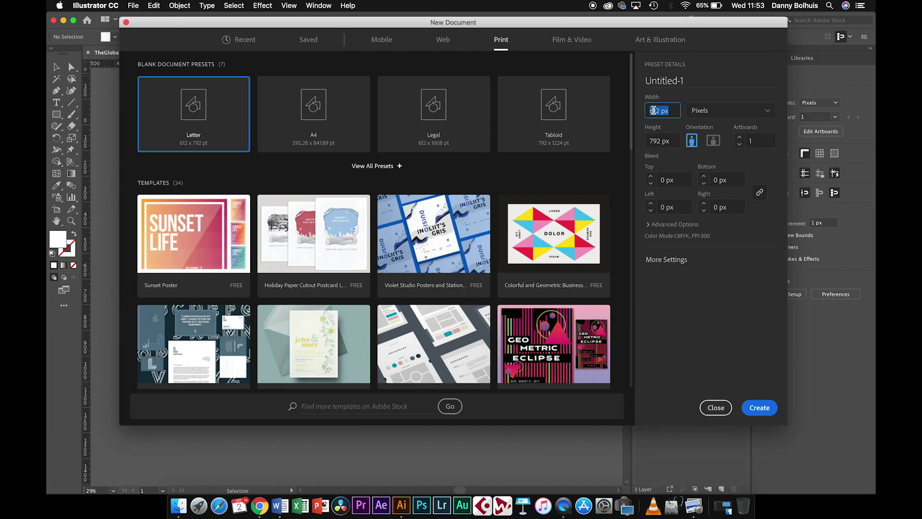
type("1920")
key("Return")
left_click(655, 142)
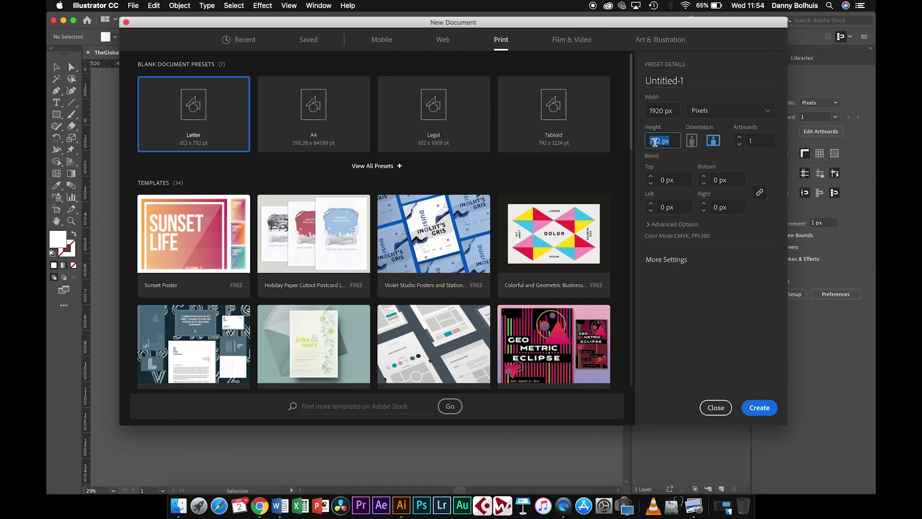
type("1080")
key("Return")
Set the document's colour mode to RGB in Advanced Options and create it.
left_click(658, 225)
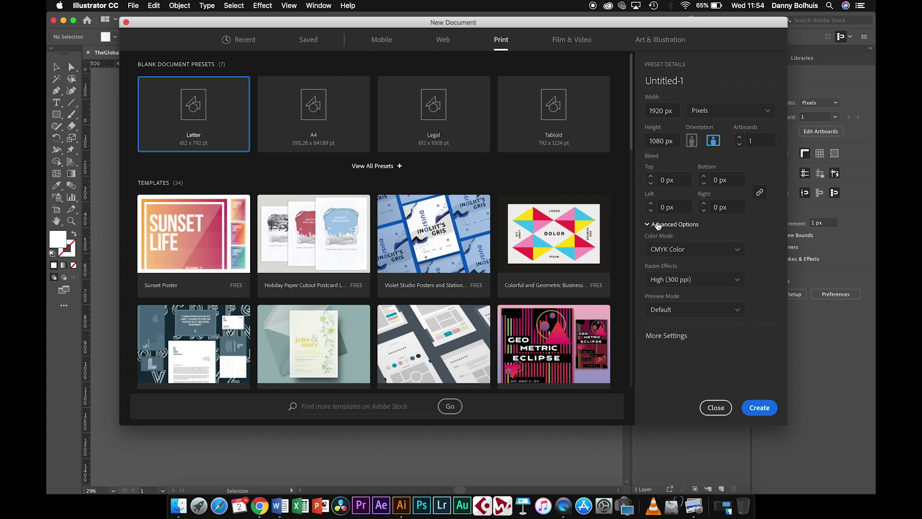
left_click(673, 255)
left_click(671, 266)
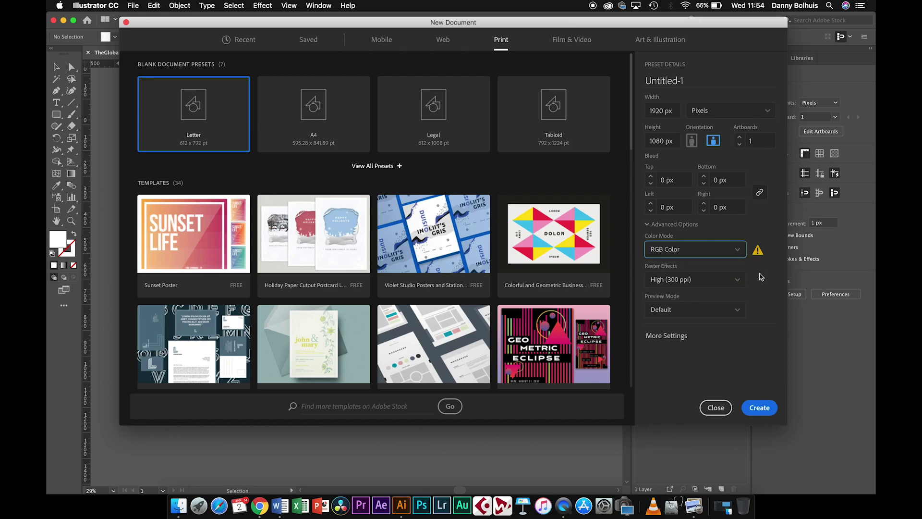
left_click(698, 357)
left_click(758, 408)
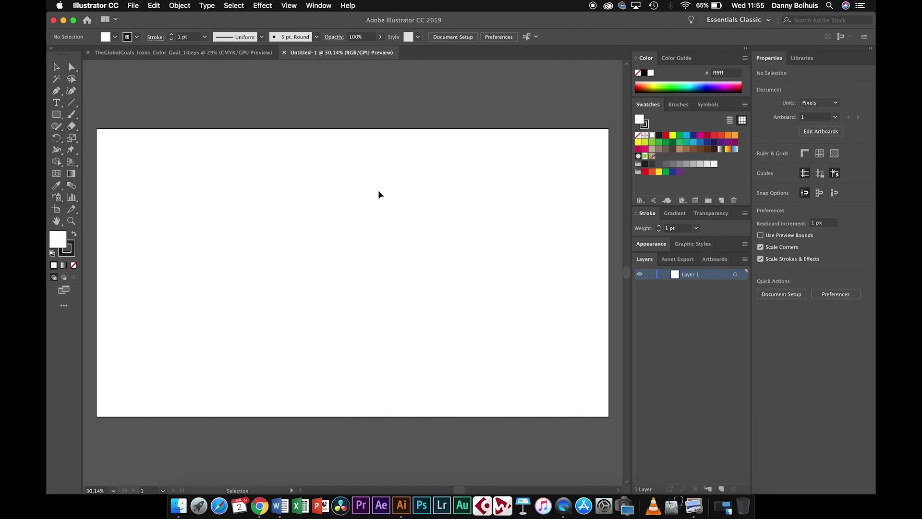
Open GOAL_14_TARGET_14.2.eps from Finder in Adobe Illustrator CC 2019.
left_click(193, 54)
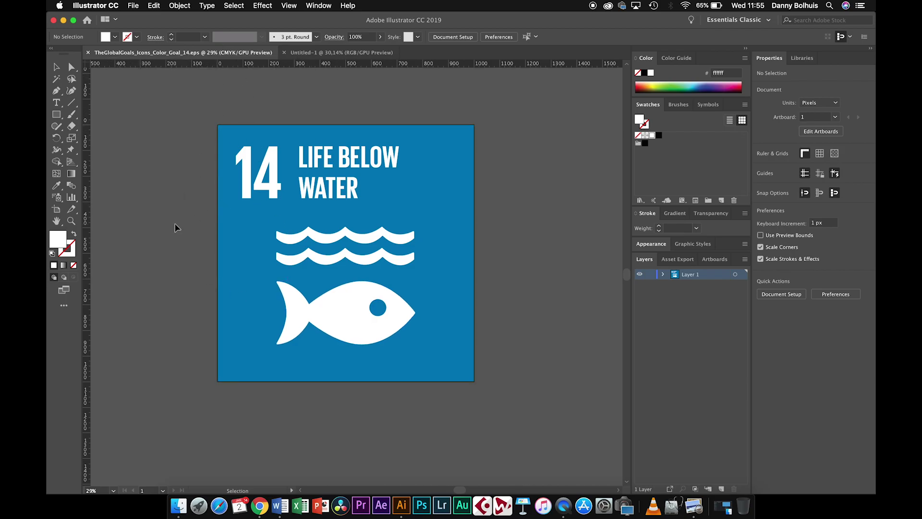
left_click(178, 505)
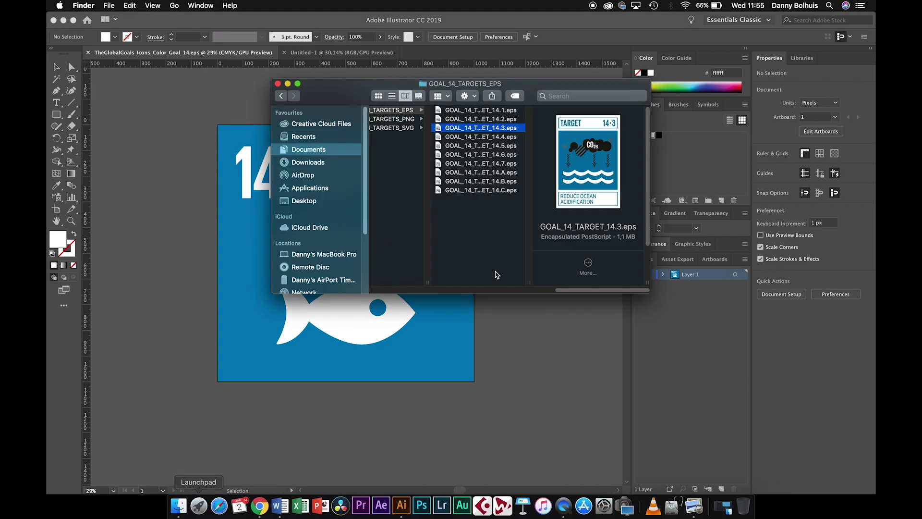
left_click(495, 121)
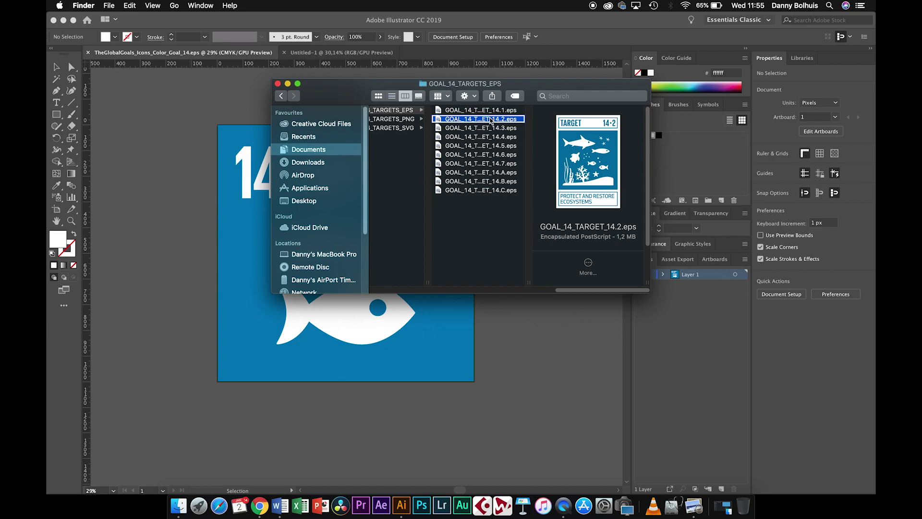
right_click(491, 120)
mouse_move(600, 131)
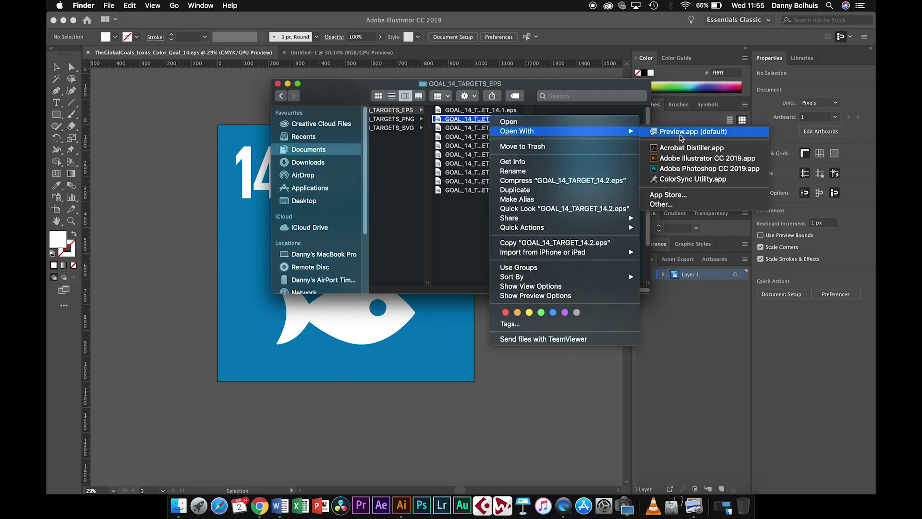
left_click(686, 159)
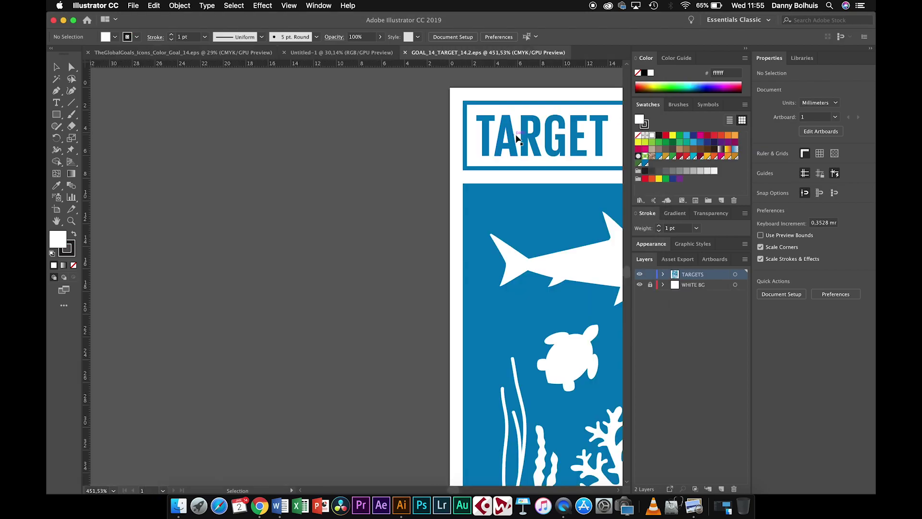
scroll(516, 138, "down", 3)
scroll(517, 139, "right", 5)
scroll(516, 138, "down", 5)
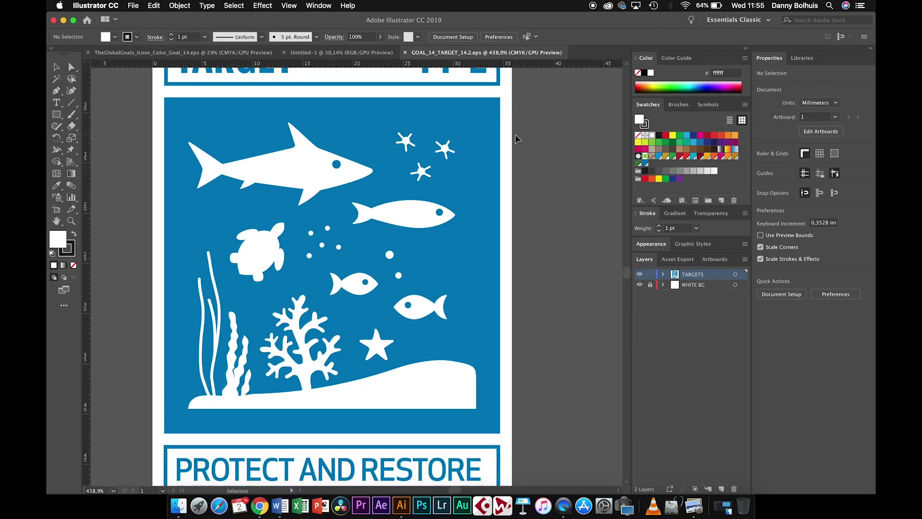
scroll(516, 138, "up", 3)
scroll(516, 138, "right", 2)
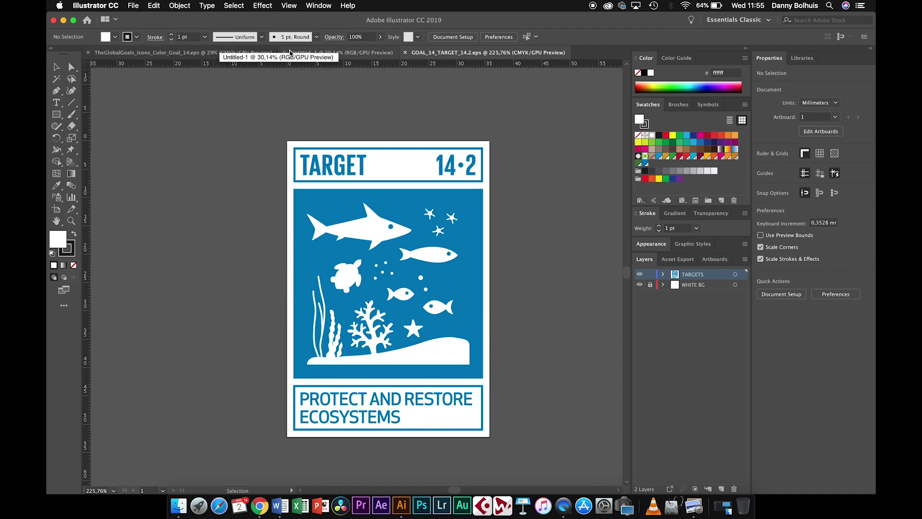
left_click(321, 53)
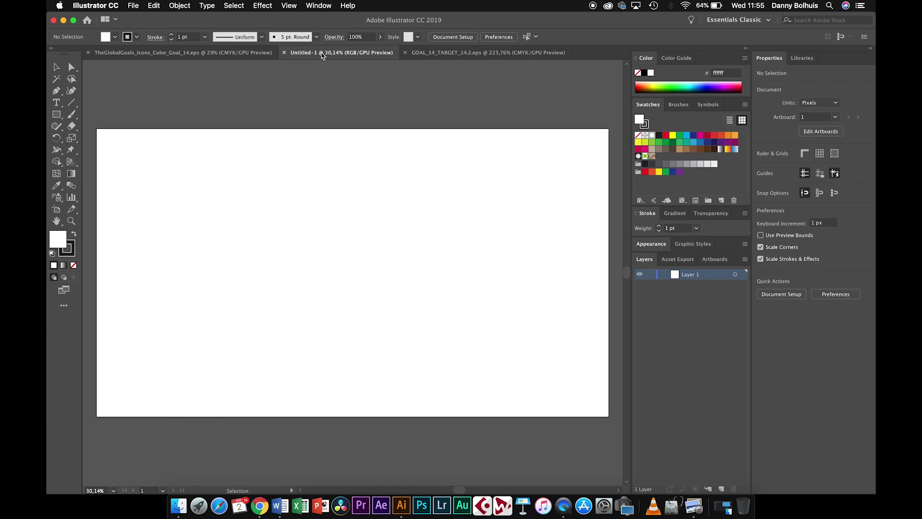
left_click(132, 6)
left_click(136, 17)
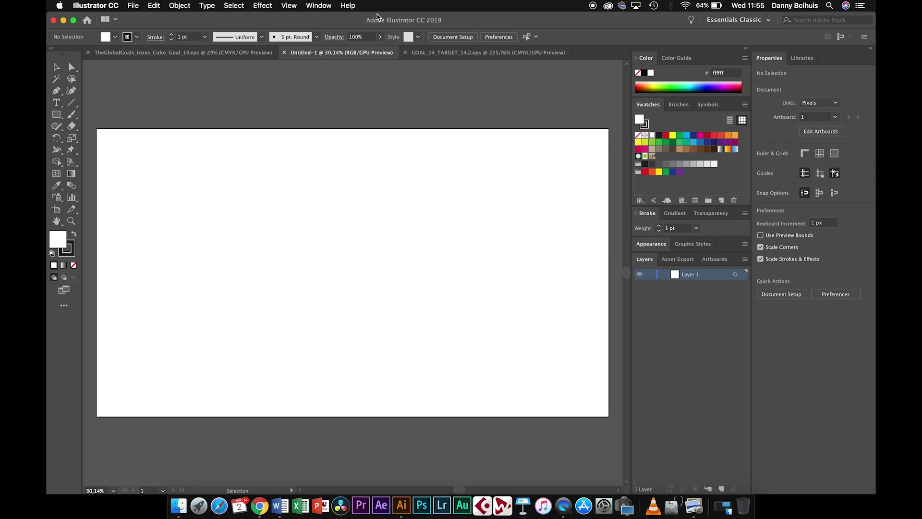
left_click(417, 53)
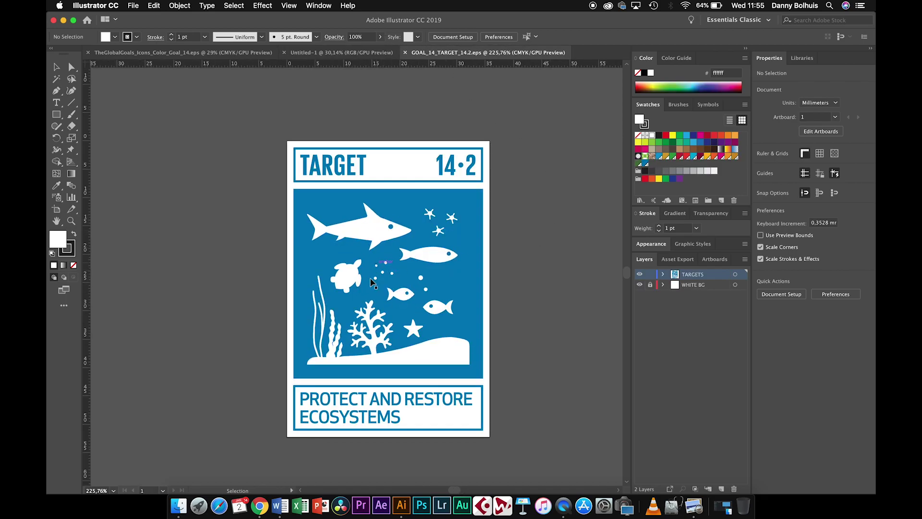
left_click(327, 53)
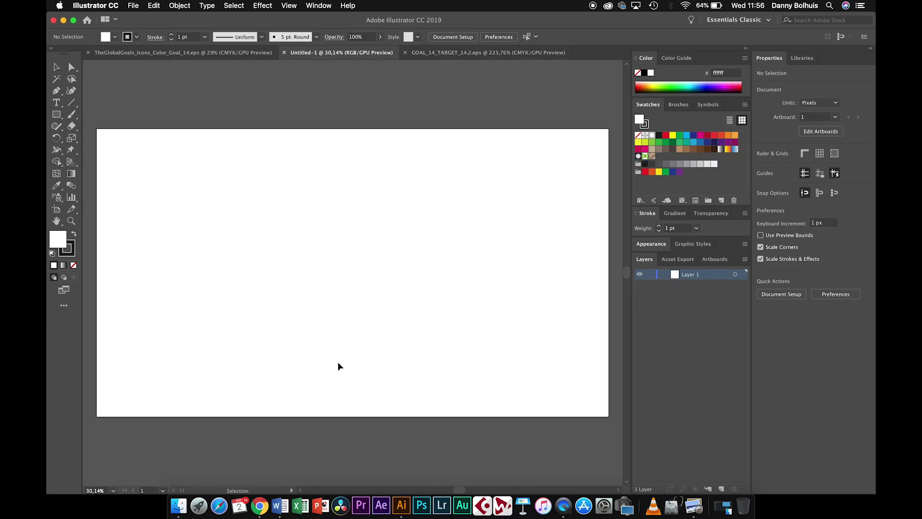
left_click(449, 54)
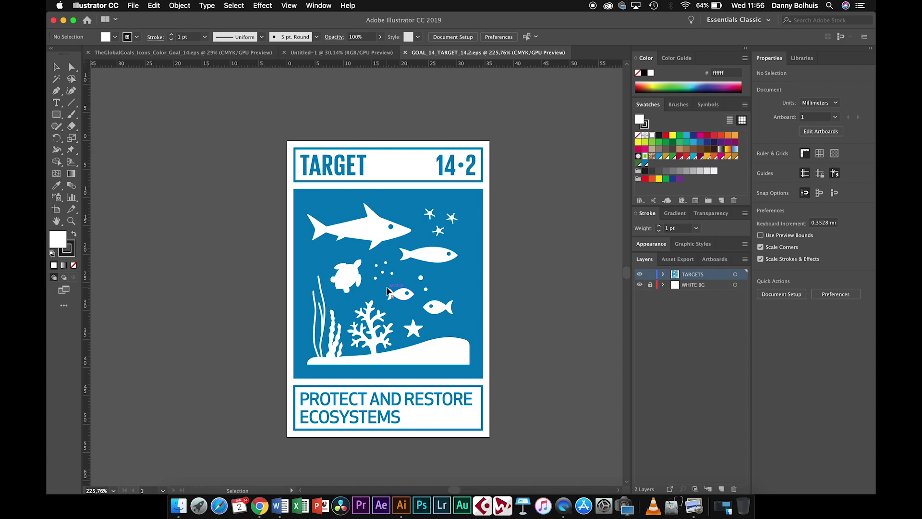
left_click(315, 204)
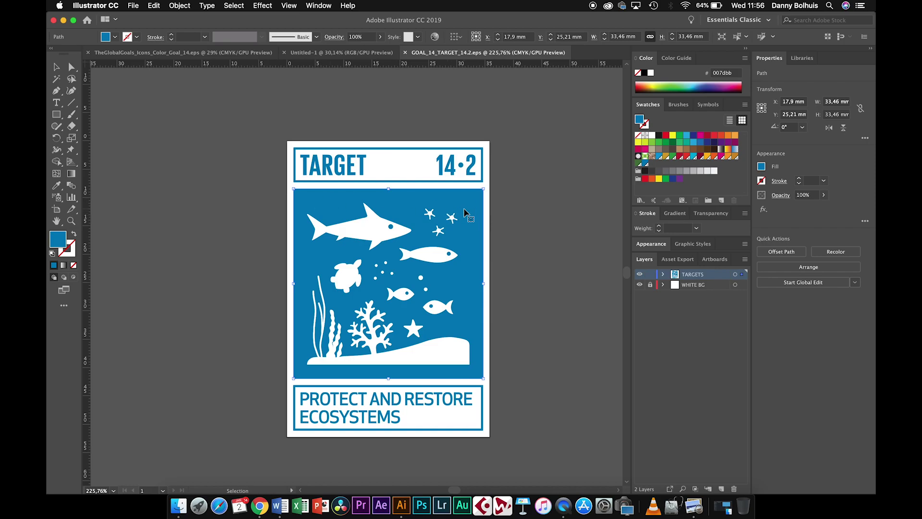
Paste the blue #007dba square into Untitled-1 and stretch it over the full 1920×1080 artboard.
key("a")
key("v")
left_click(339, 53)
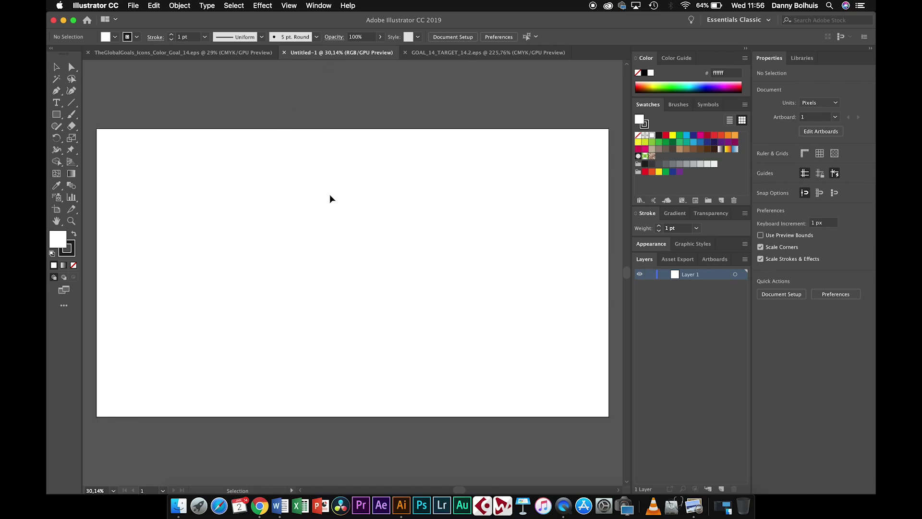
key("super")
key("super+shift+v")
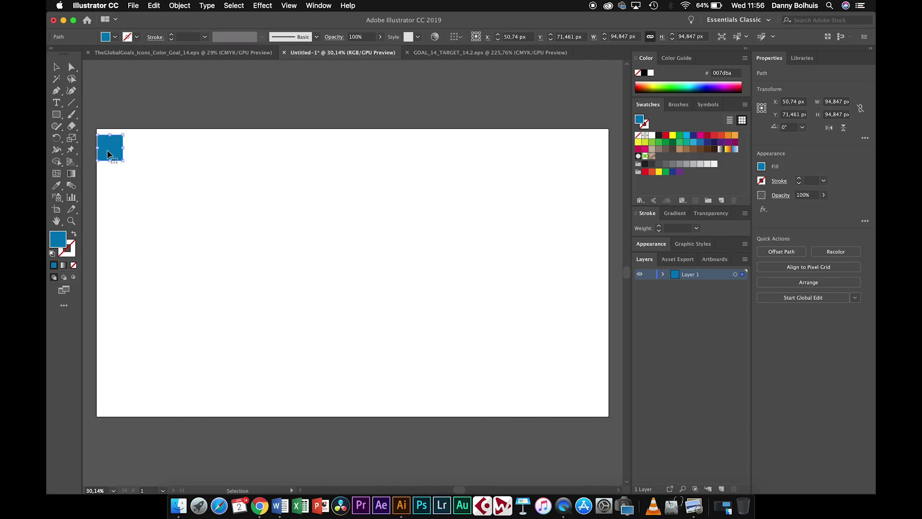
left_click_drag(107, 154, 610, 417)
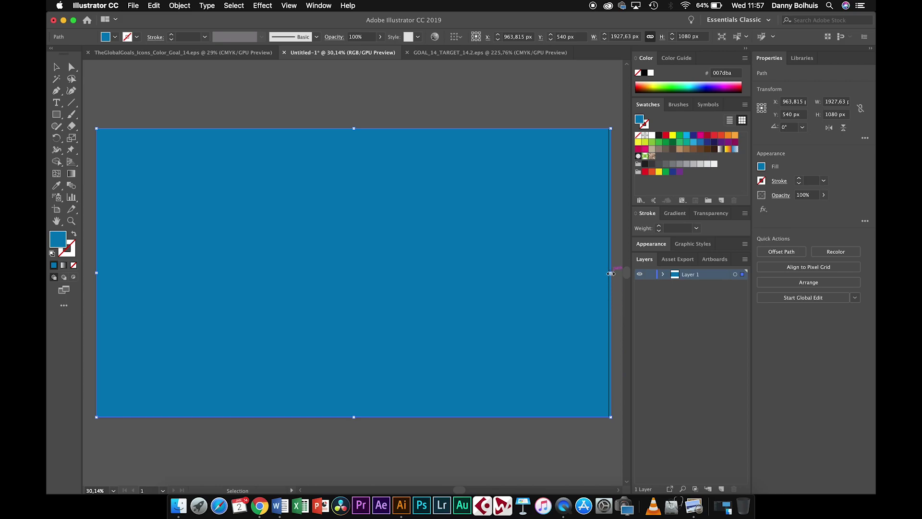
left_click_drag(610, 272, 609, 273)
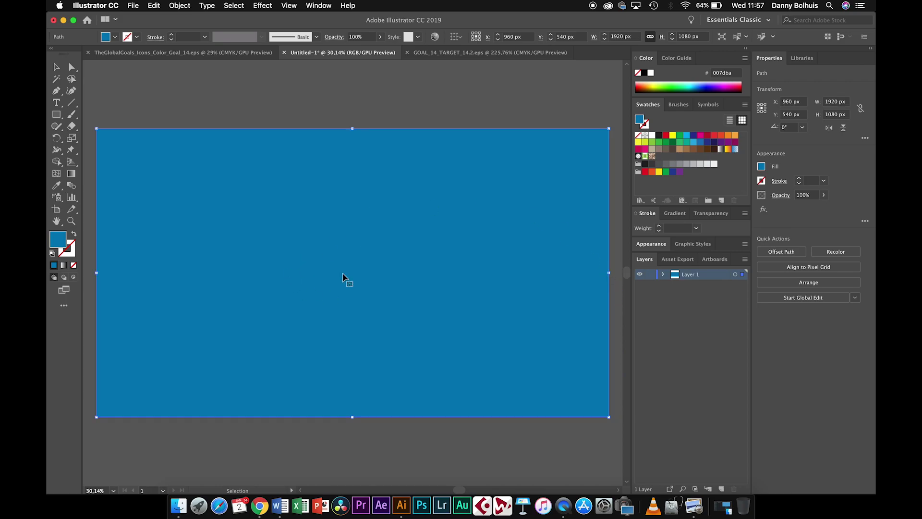
left_click(376, 114)
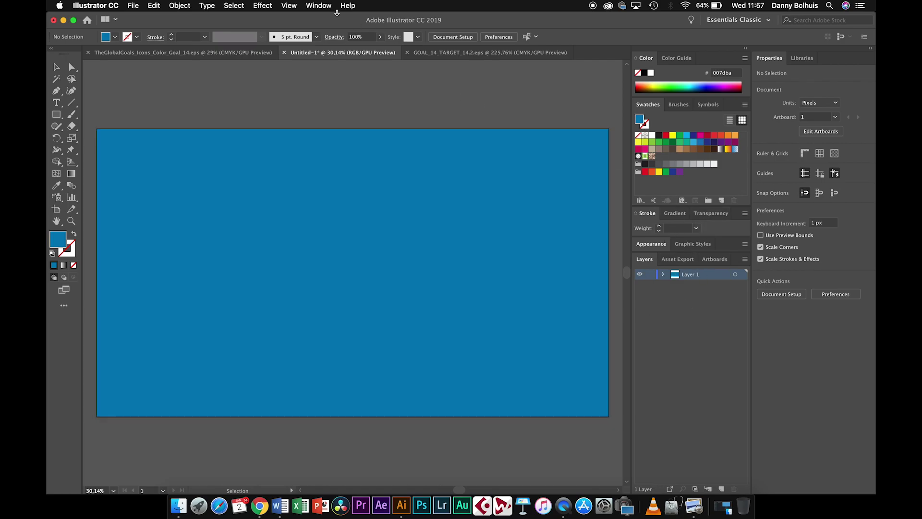
Rename Layer 1 to Background.
left_click(319, 5)
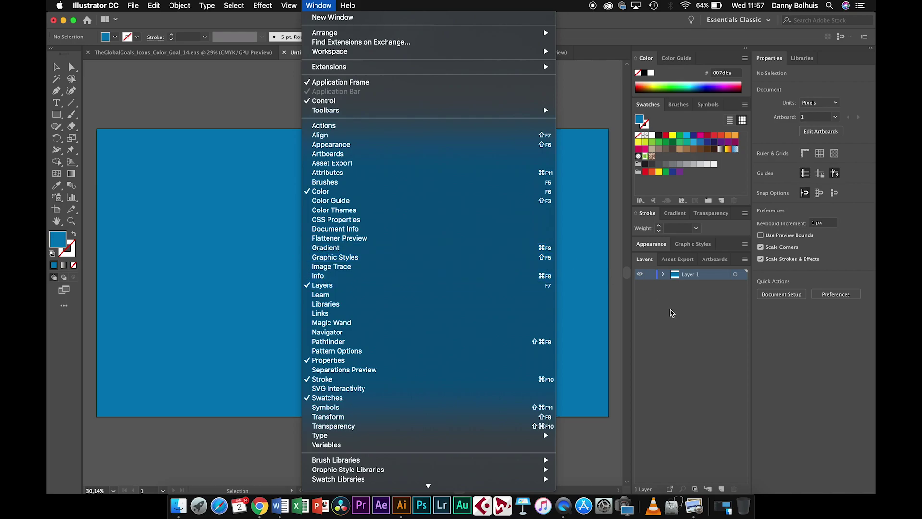
left_click(685, 354)
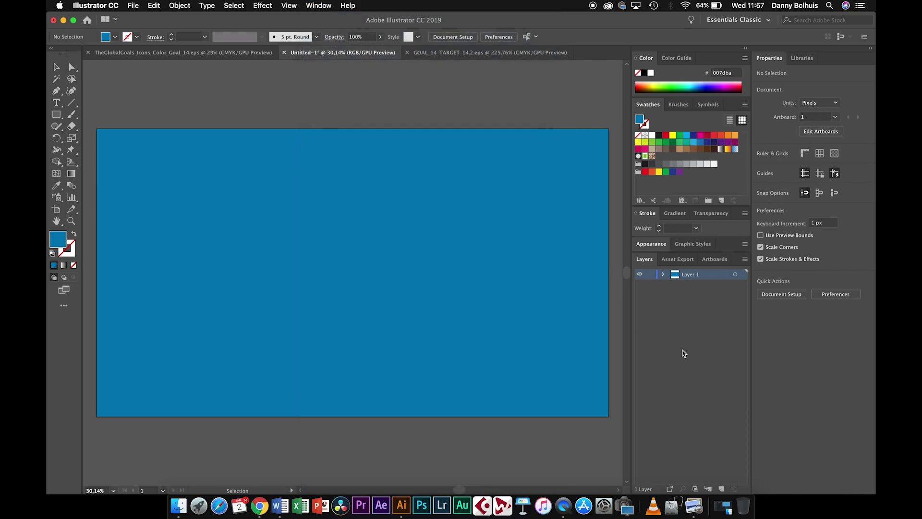
double_click(692, 276)
type("Background")
key("Return")
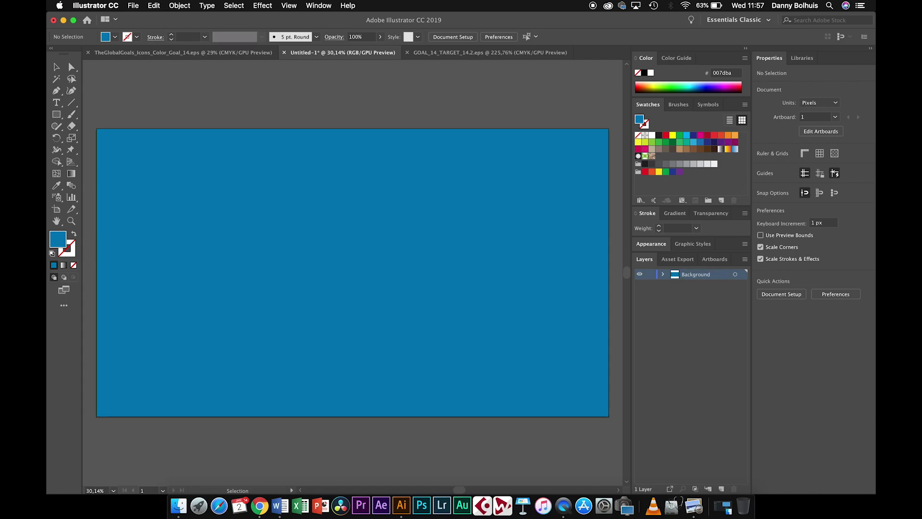
Add a new layer above Background named Fish 1.
left_click(722, 489)
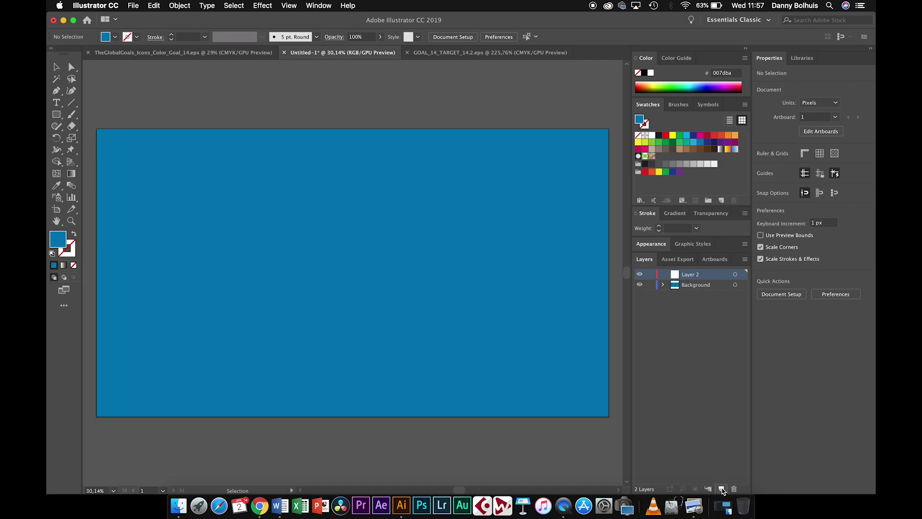
double_click(689, 275)
type("Fish 1")
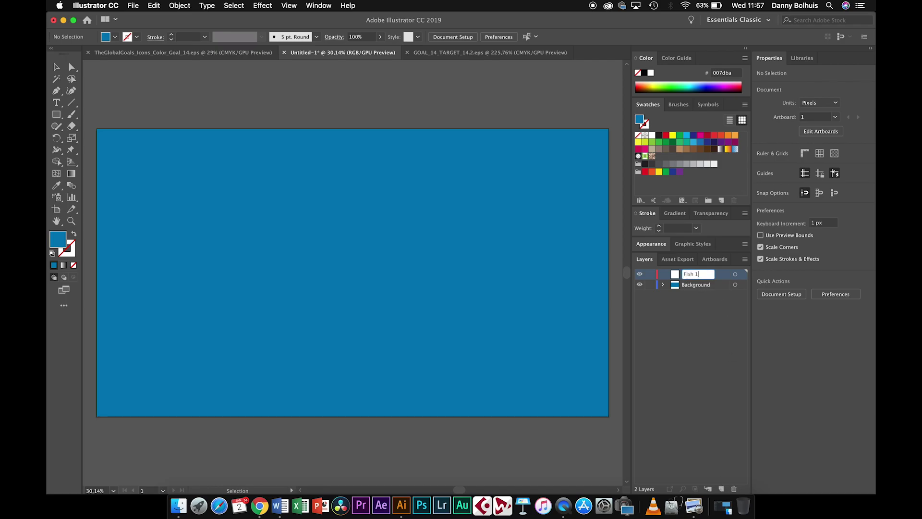
key("Return")
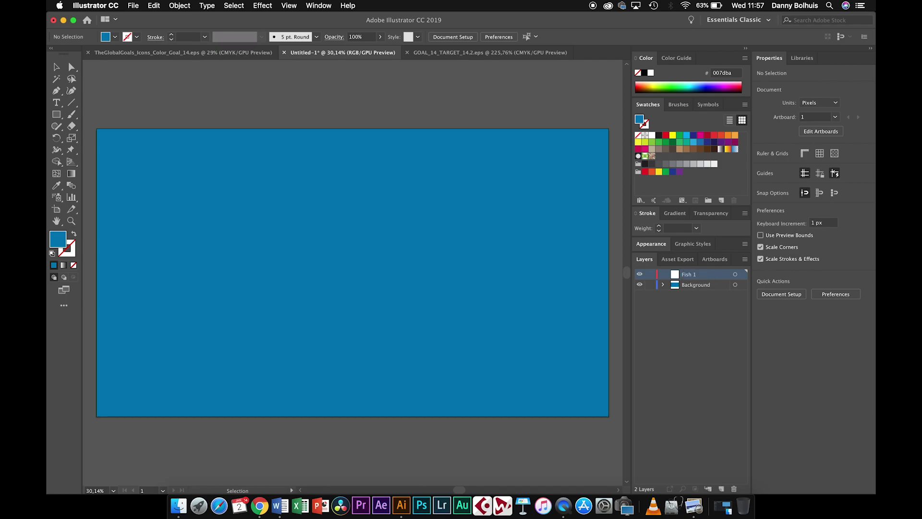
Copy the Target 14.2 sea-life group and paste it into the Untitled-1 scene.
left_click(463, 54)
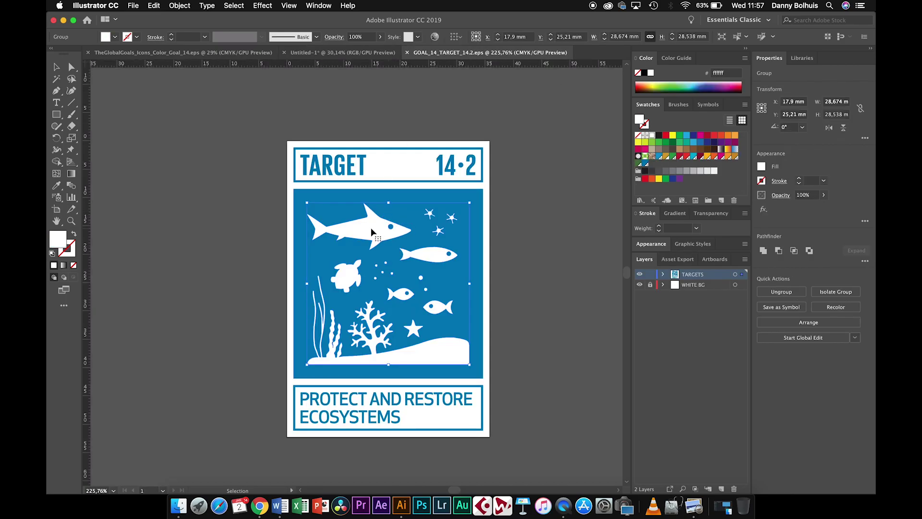
left_click_drag(374, 225, 370, 232)
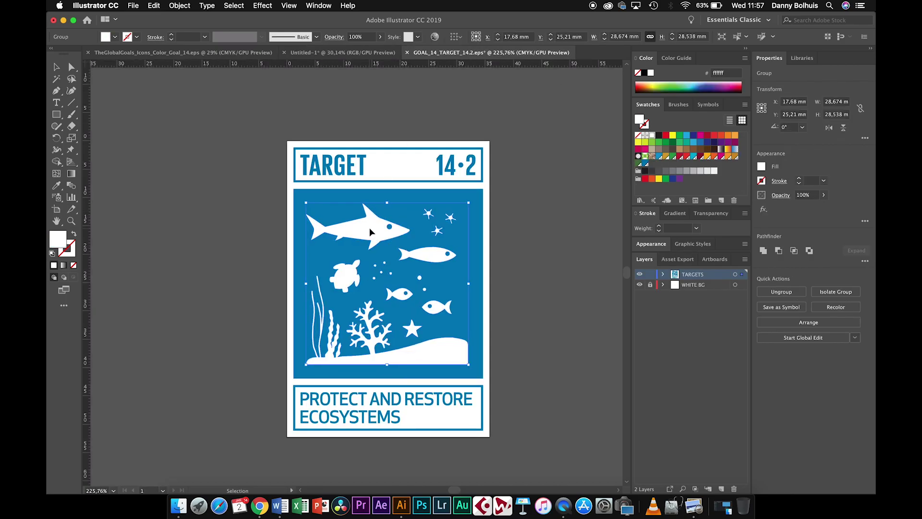
key("super+z")
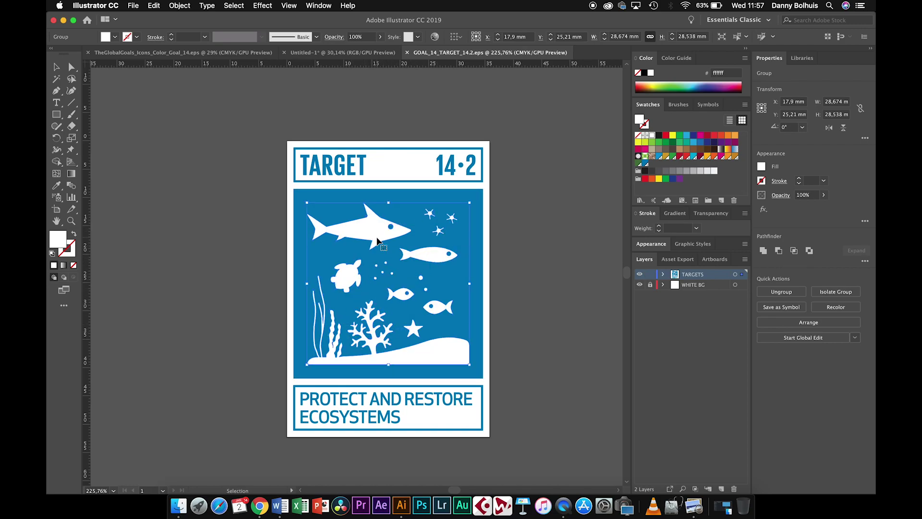
key("a")
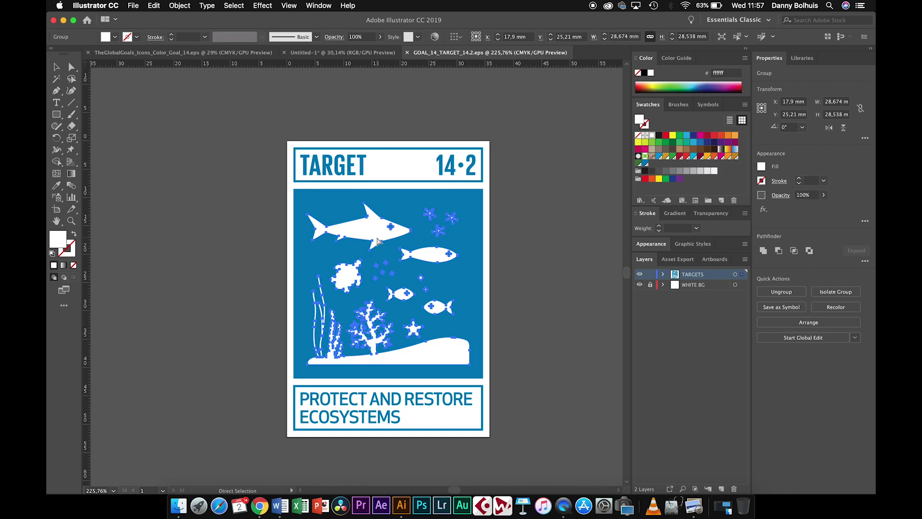
left_click(330, 53)
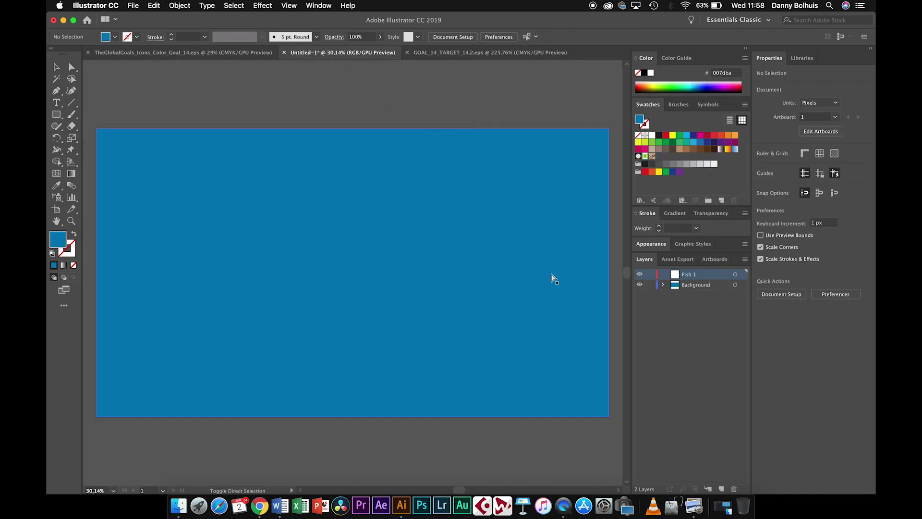
key("super+v")
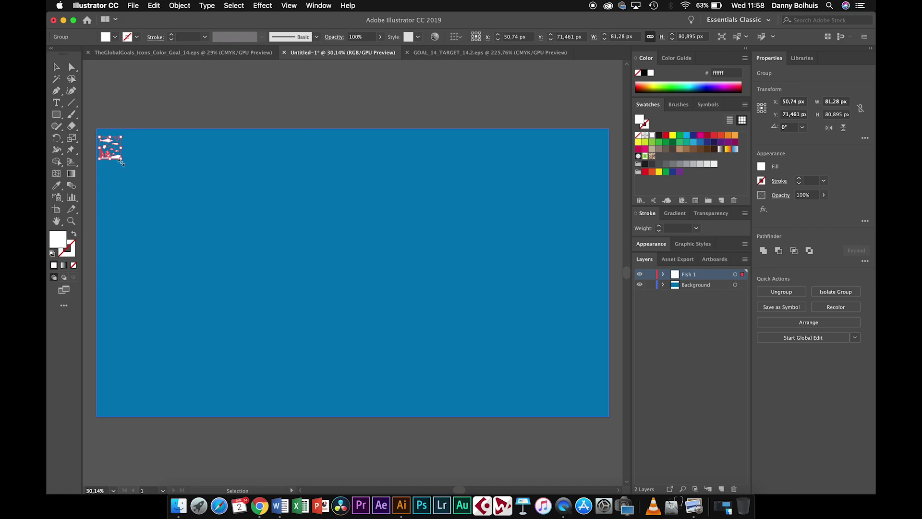
Scale the sea-life artwork up proportionally and move it toward the frame centre.
key("shift")
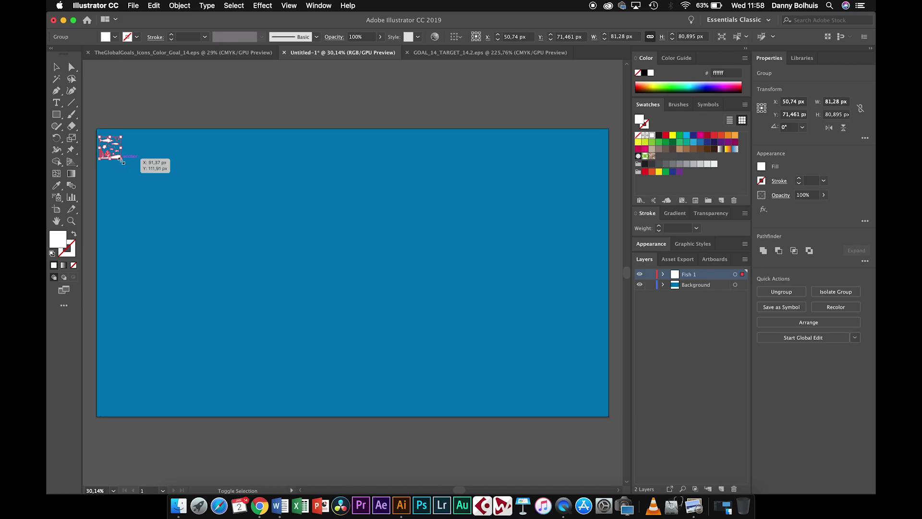
left_click_drag(122, 162, 510, 398)
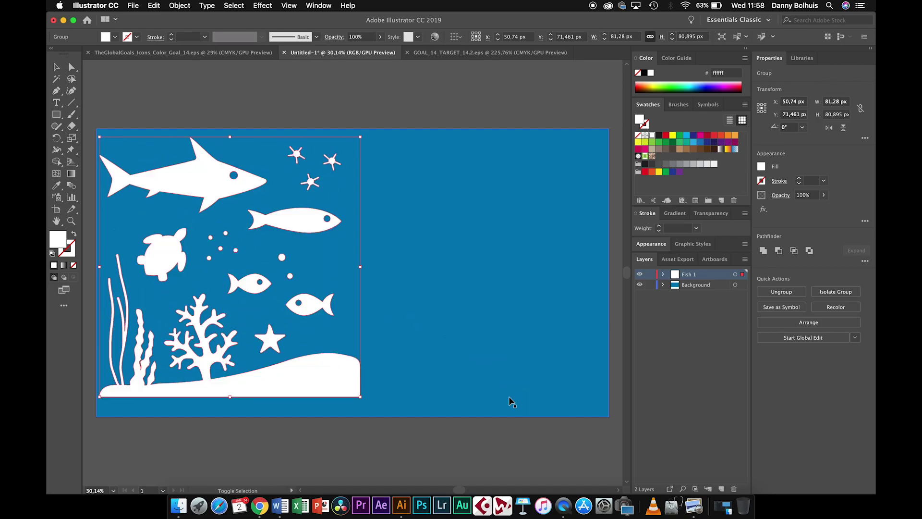
left_click_drag(303, 371, 410, 376)
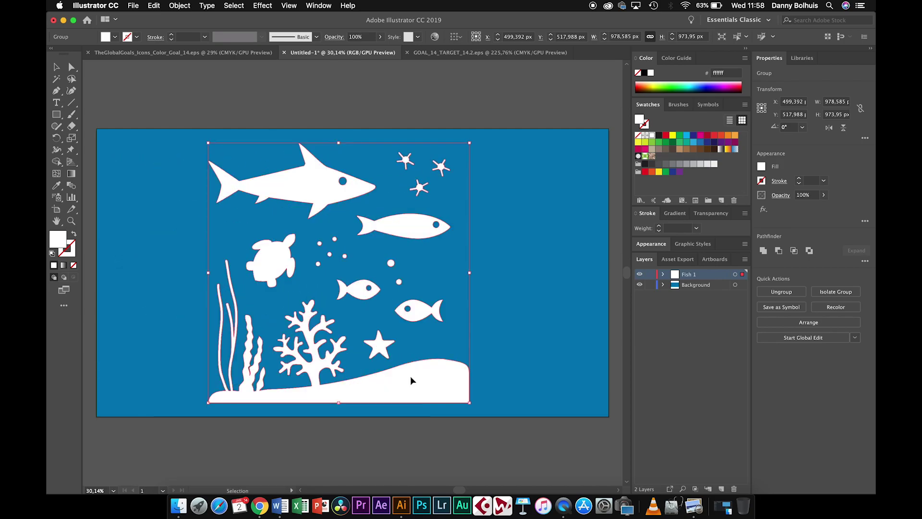
key("super+shift+a")
left_click(334, 194)
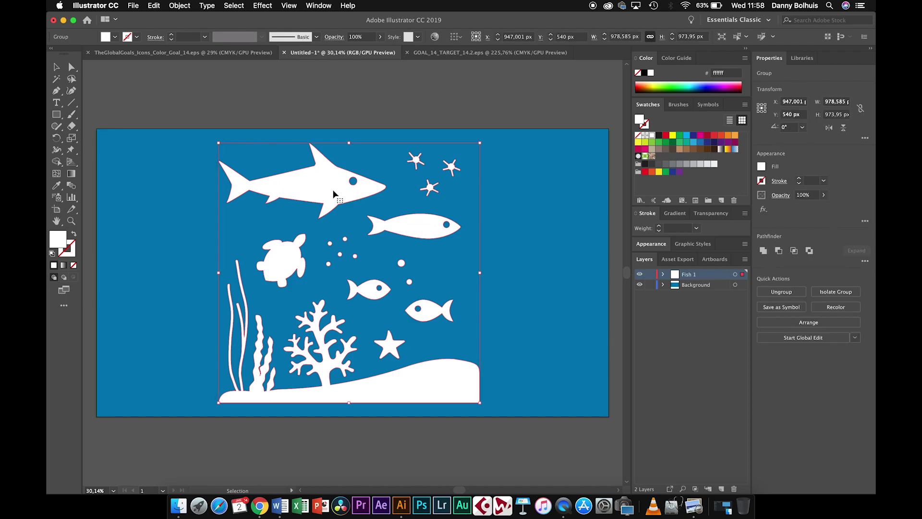
key("super+shift+a")
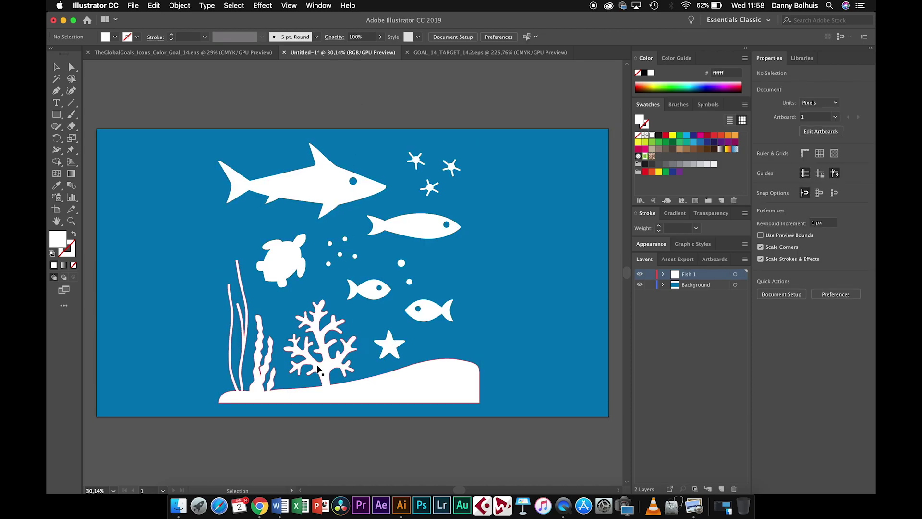
Ungroup the sea-life artwork into separate shark, fish, turtle and seabed shapes.
left_click(336, 362)
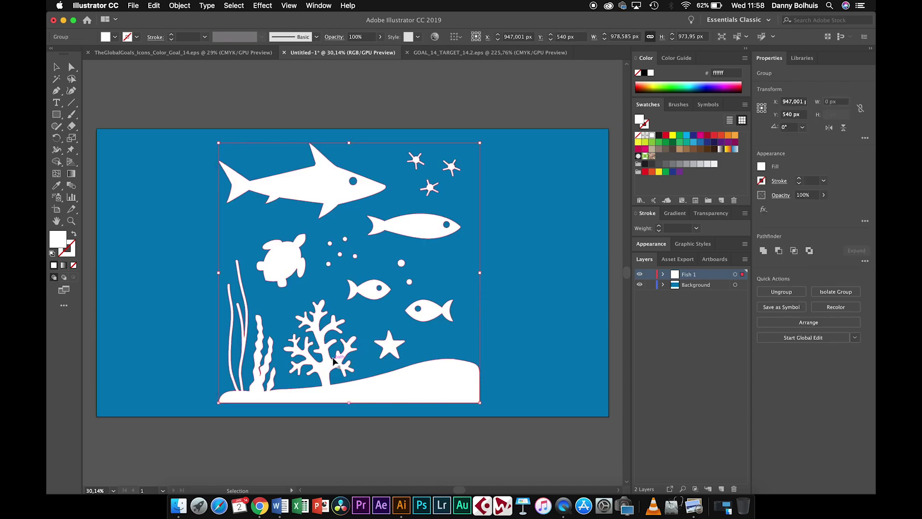
right_click(330, 189)
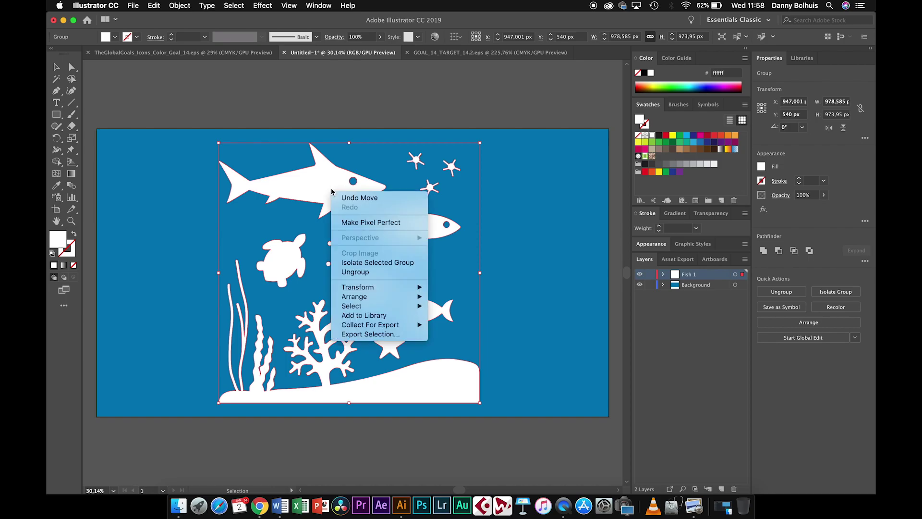
left_click(369, 272)
left_click(394, 107)
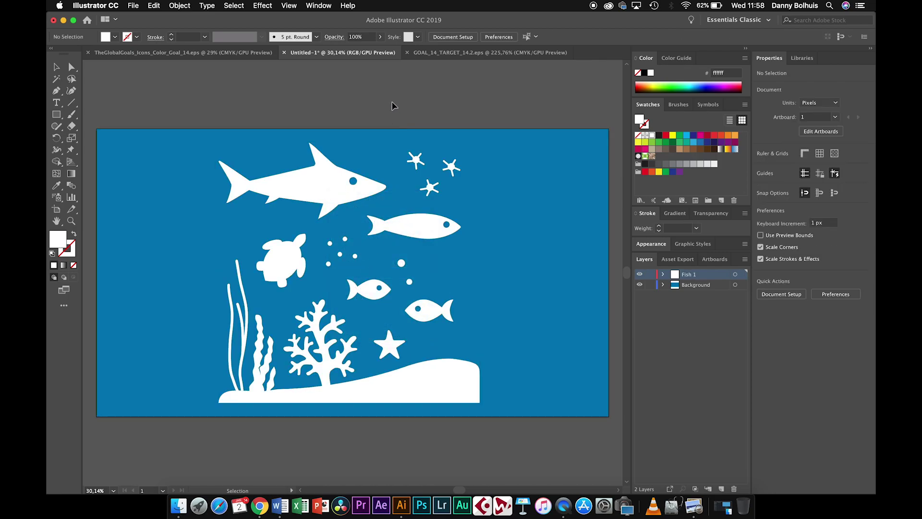
left_click(317, 183)
left_click(417, 229)
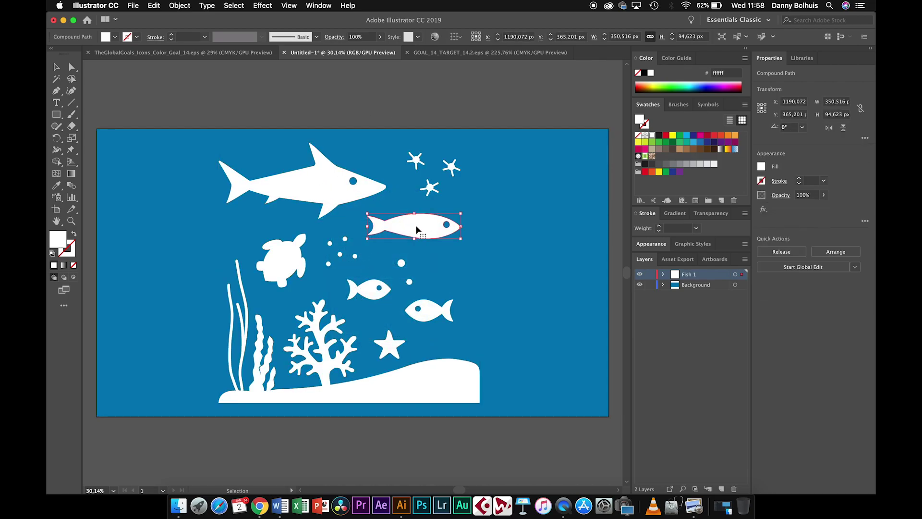
left_click(282, 261)
left_click(381, 390)
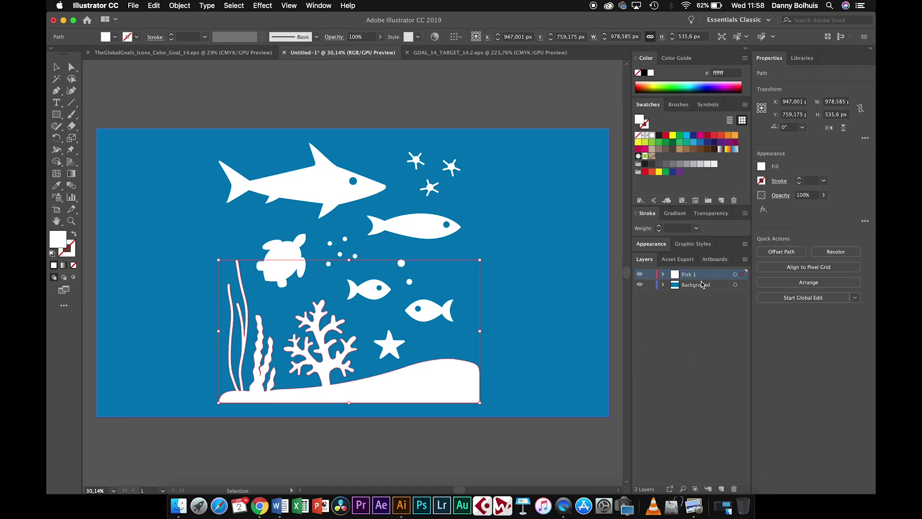
Cut the shark out of the Fish 1 layer.
left_click(311, 182)
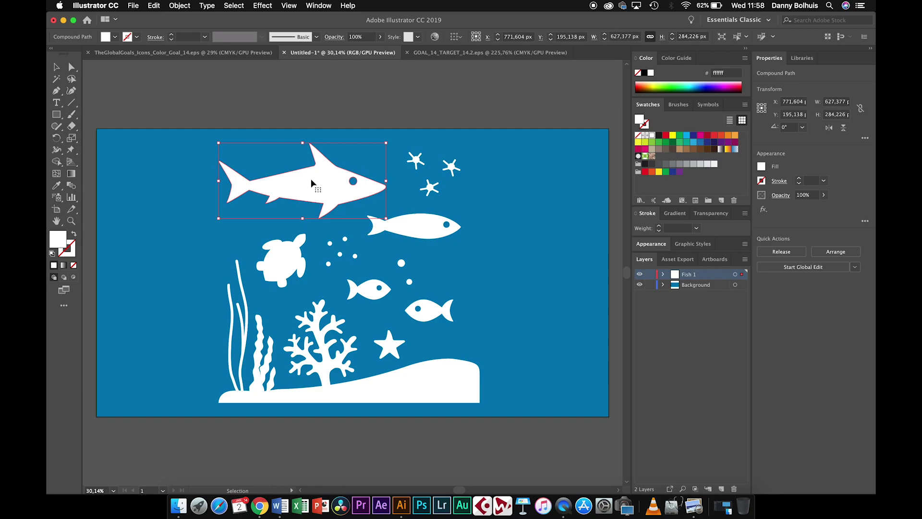
key("a")
key("v")
key("Delete")
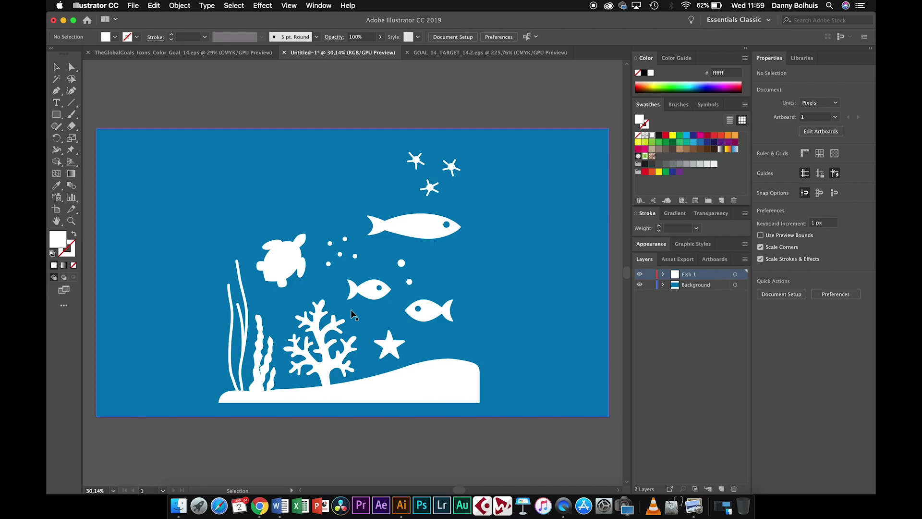
Add a new top layer named Fish 2.
left_click(721, 489)
double_click(690, 274)
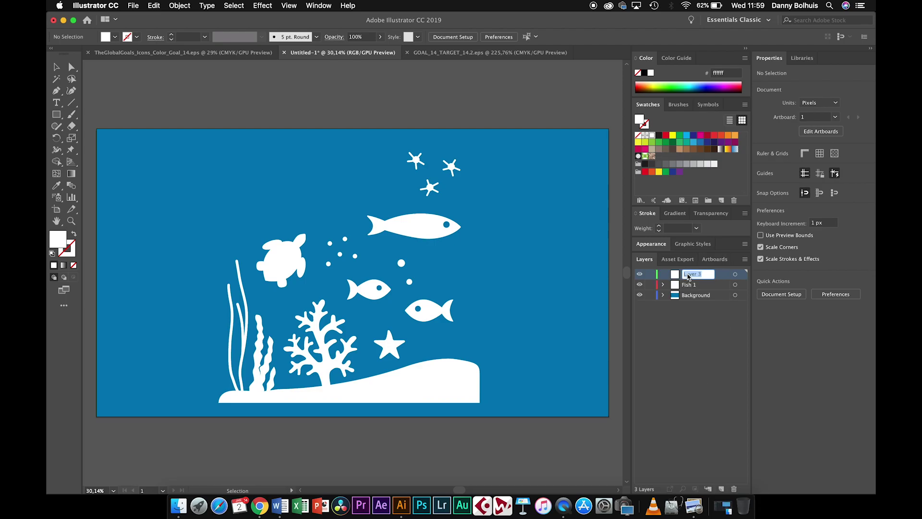
type("Fish 2")
key("Return")
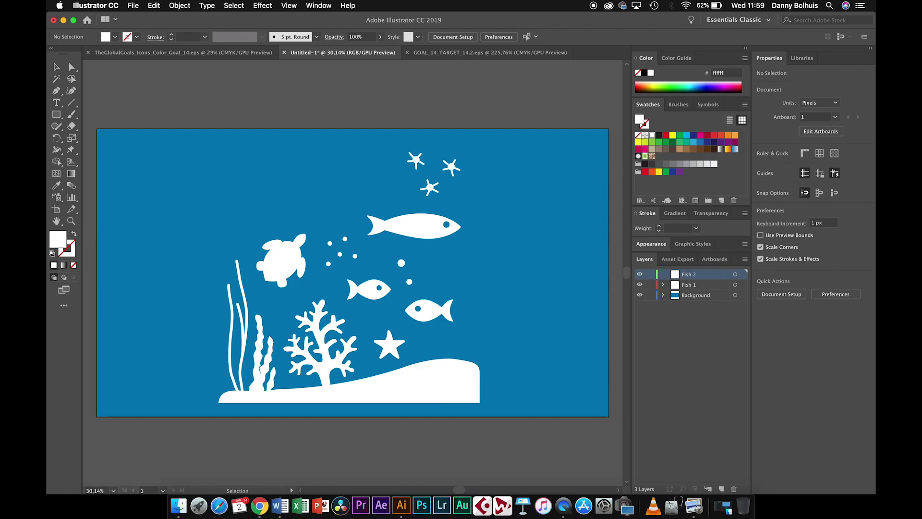
Paste the shark into Fish 2 at its original top-left position.
key("super+shift+v")
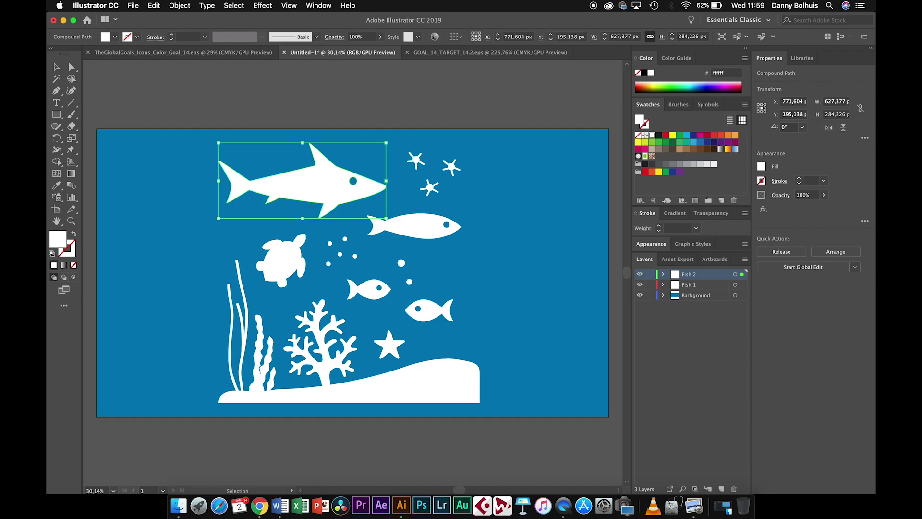
key("Delete")
key("super+v")
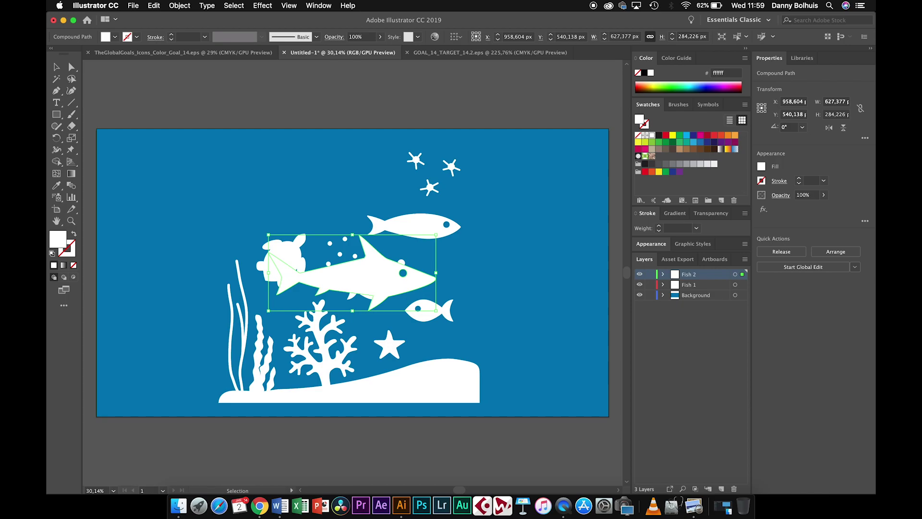
key("Delete")
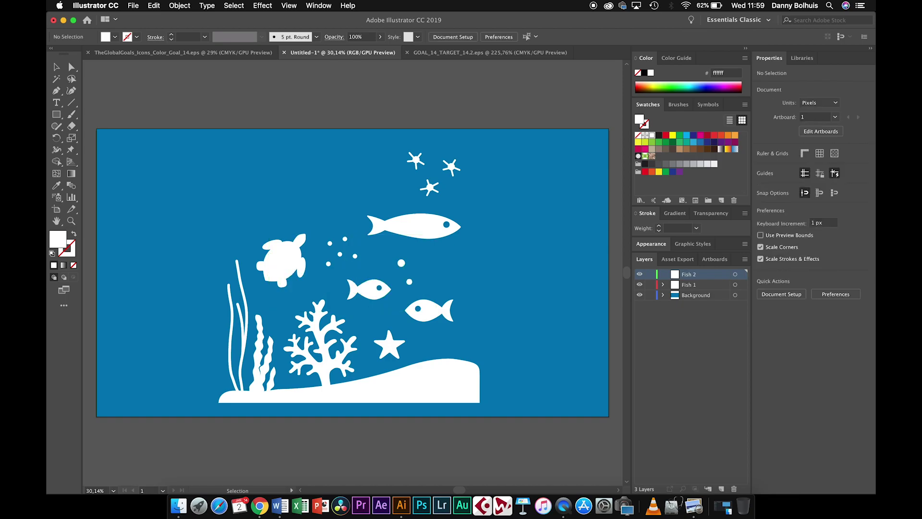
key("super+z")
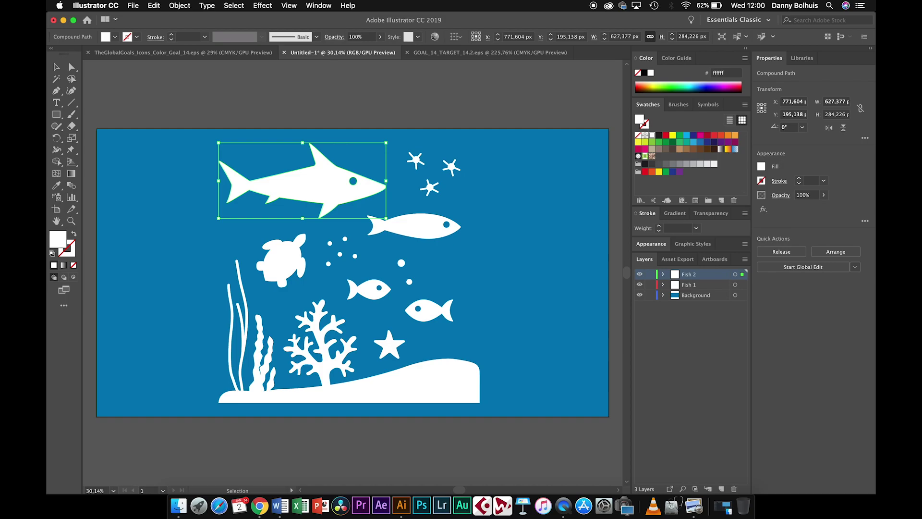
key("Delete")
key("super+z")
Move the seaweed, coral and seabed onto a new Plants layer, pasted in place.
left_click(409, 395)
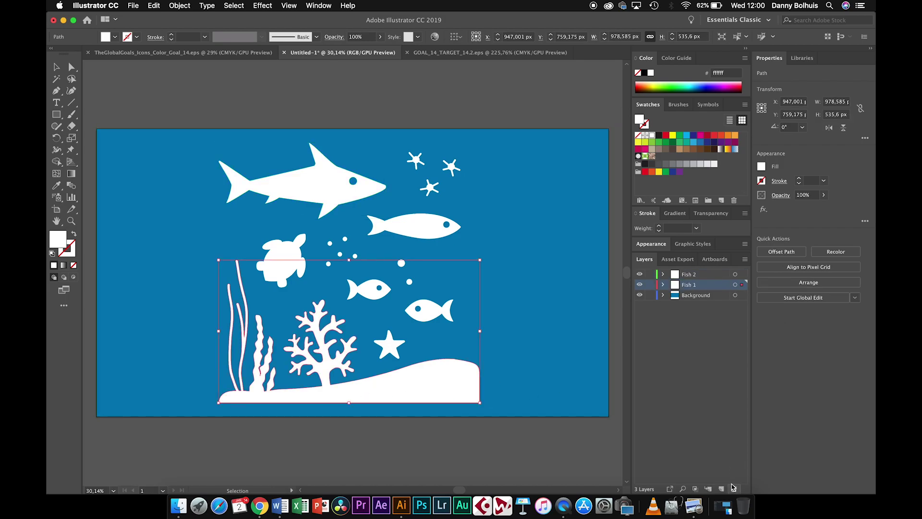
left_click(722, 488)
double_click(688, 286)
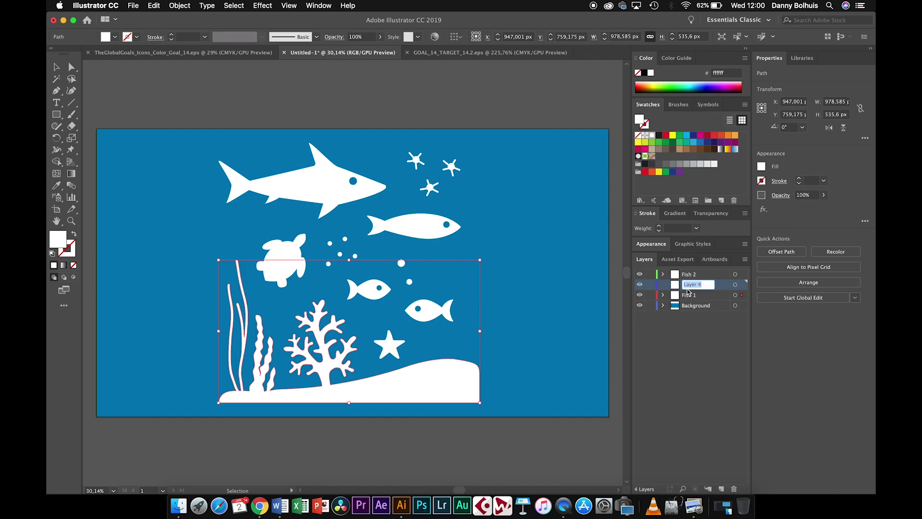
type("Plants")
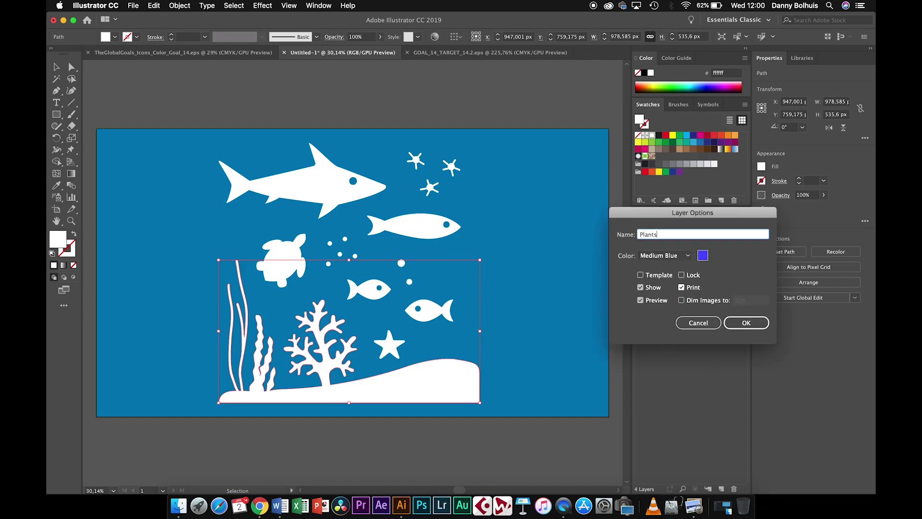
key("Return")
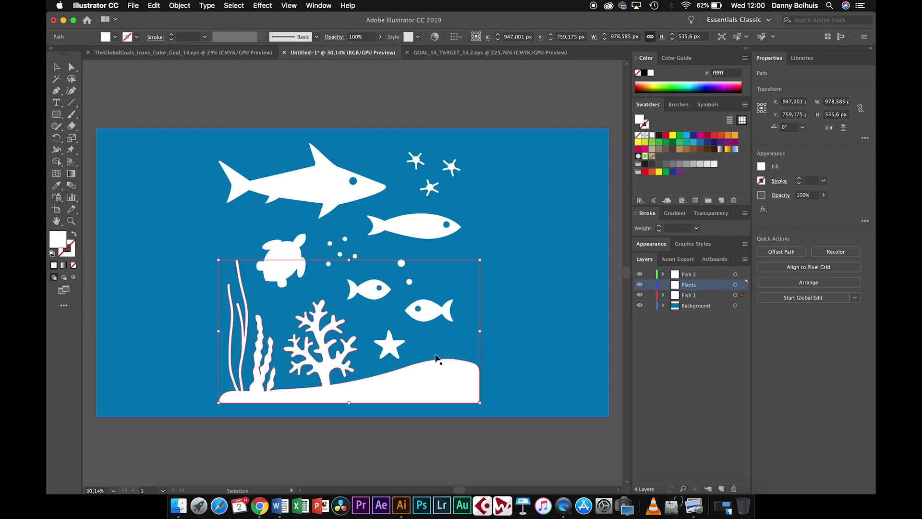
key("super+x")
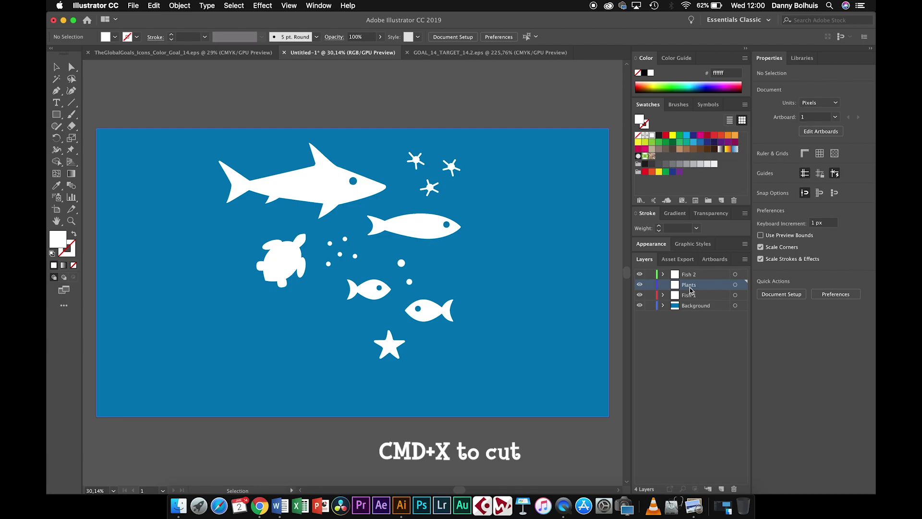
key("super+f")
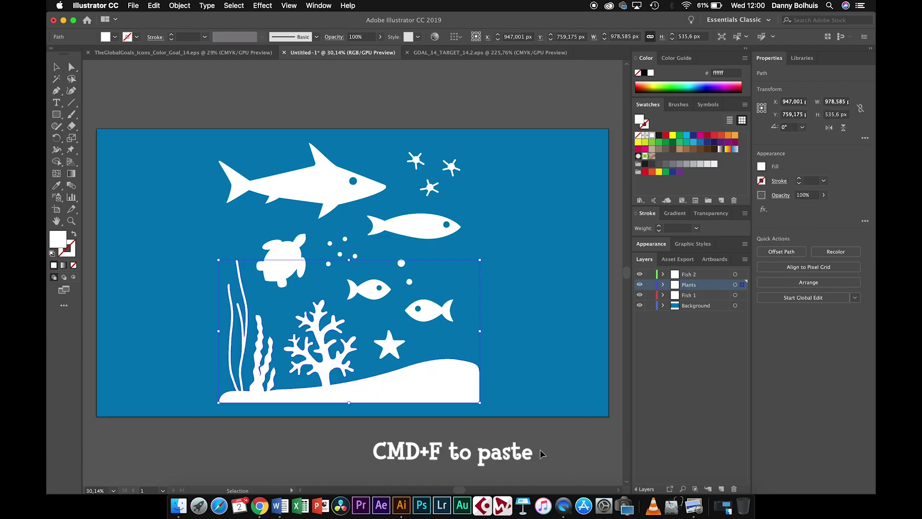
Move the star onto a new Star layer in the same position.
left_click(481, 425)
left_click(392, 352)
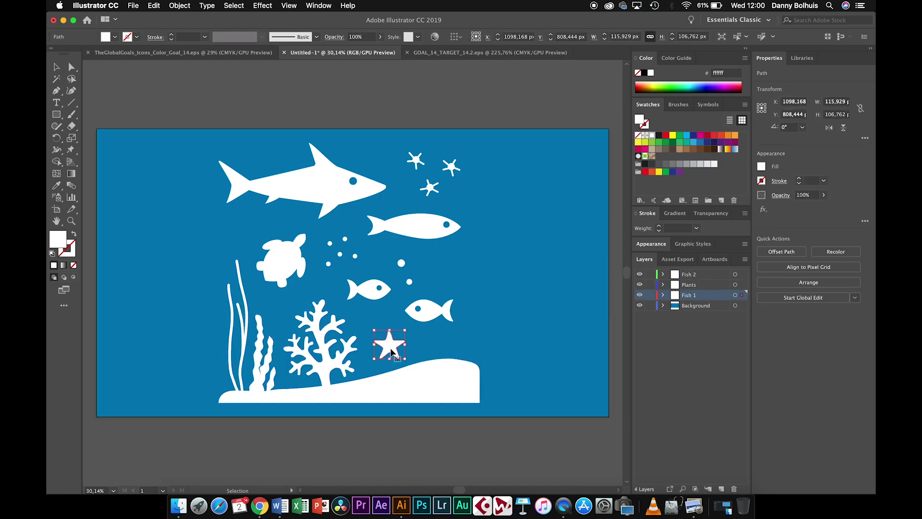
key("a")
key("Delete")
key("v")
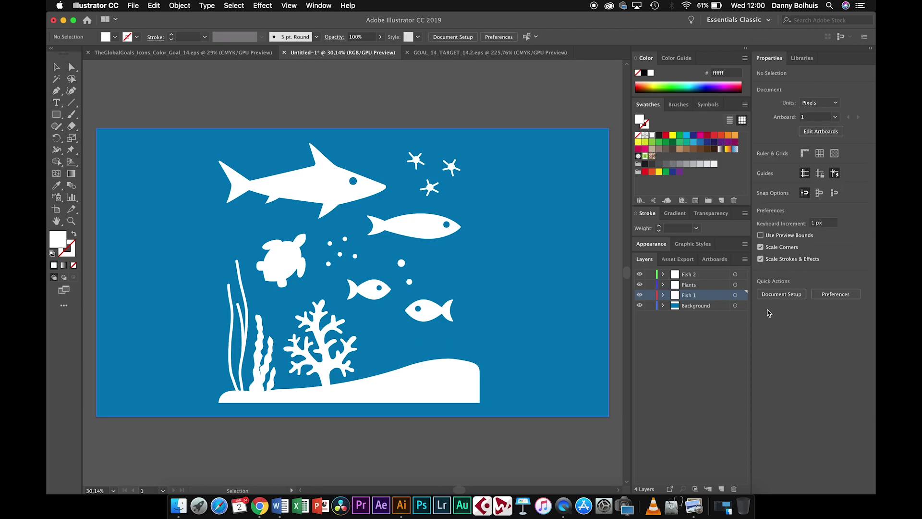
left_click(723, 489)
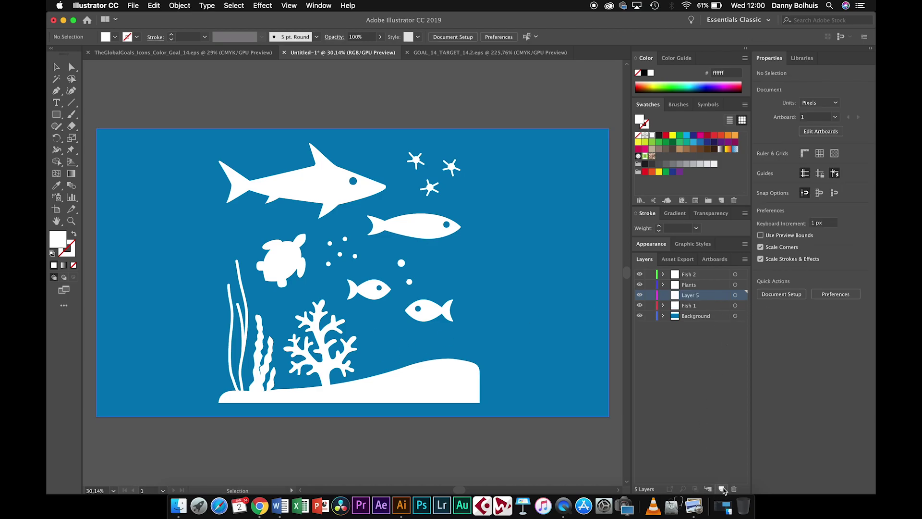
double_click(690, 296)
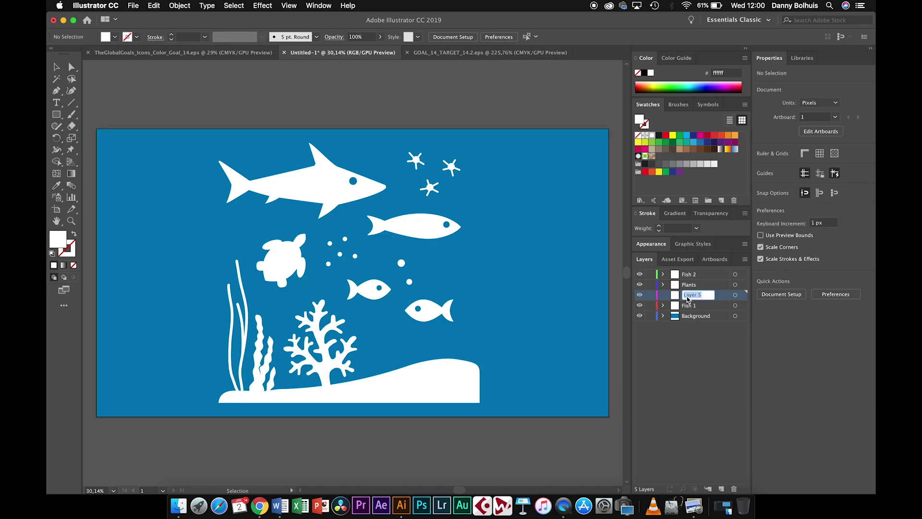
type("Star")
key("Return")
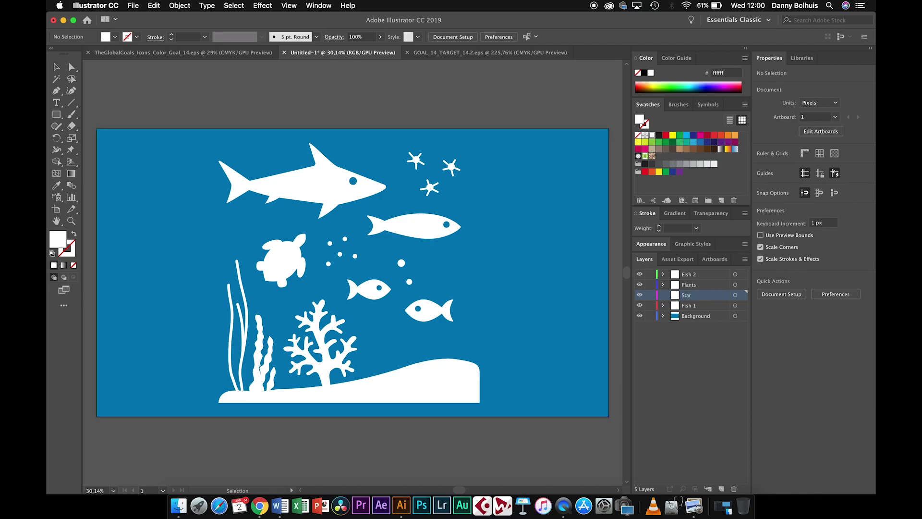
key("super+v")
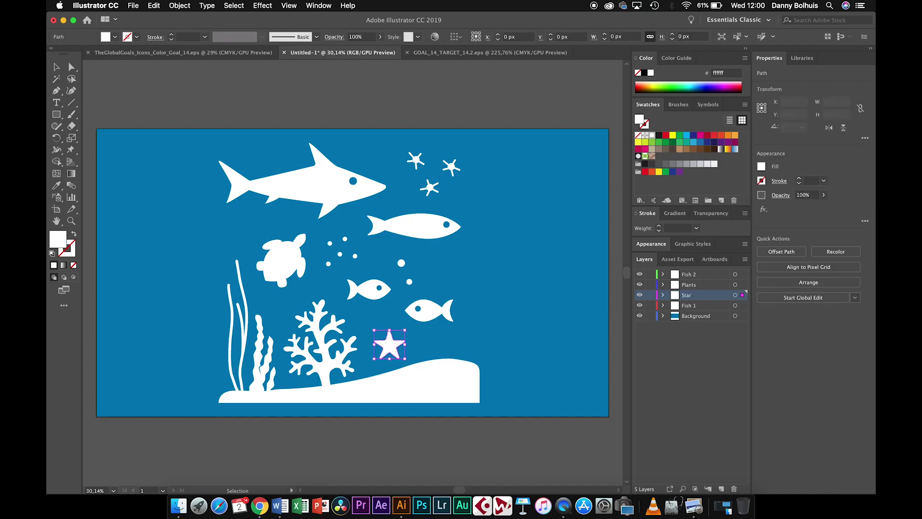
Toggle visibility of the Star, Fish 1 and Plants layers to verify their contents.
left_click(639, 294)
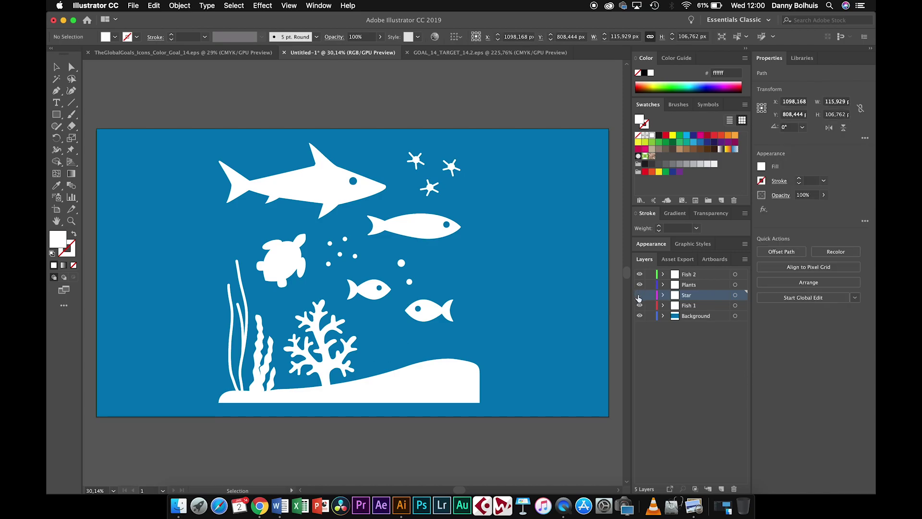
left_click(639, 294)
left_click(640, 305)
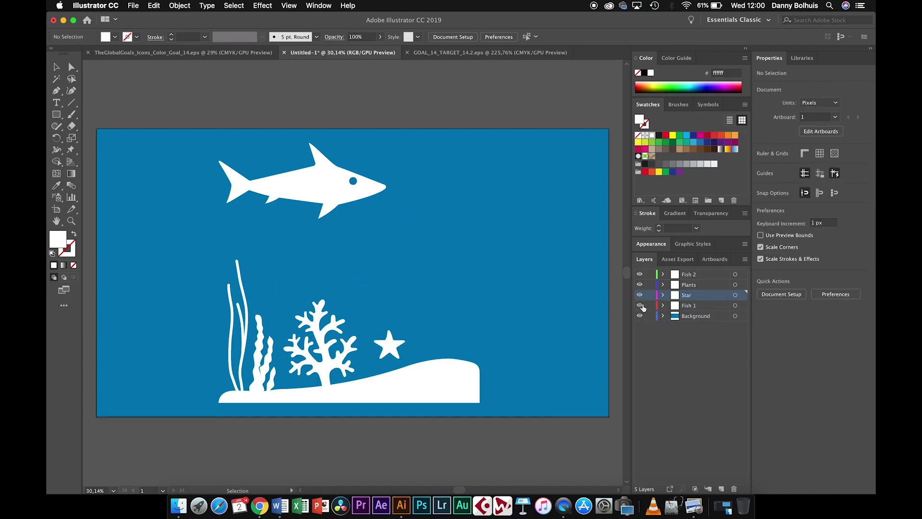
left_click(640, 306)
left_click(641, 286)
left_click(641, 286)
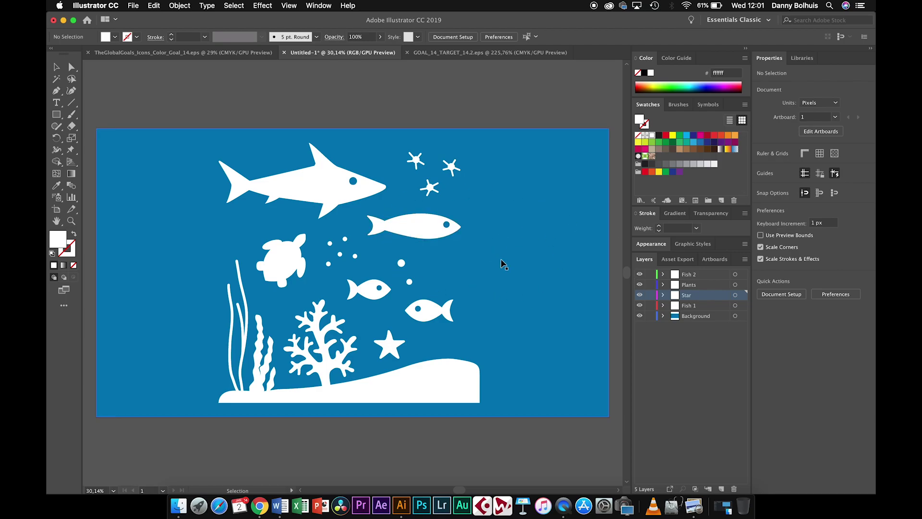
left_click(385, 350)
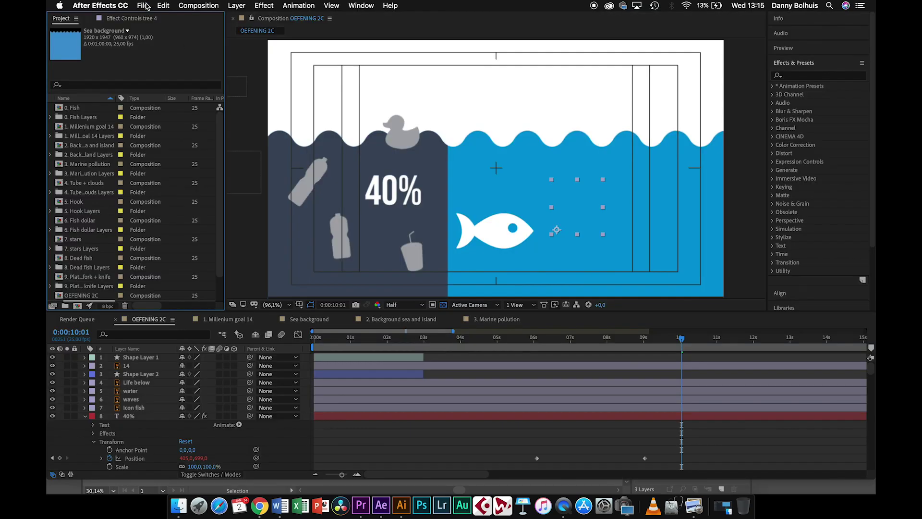
Import 5. Hook.ai as a composition retaining layer sizes and open the 5. Hook composition.
left_click(144, 6)
mouse_move(167, 132)
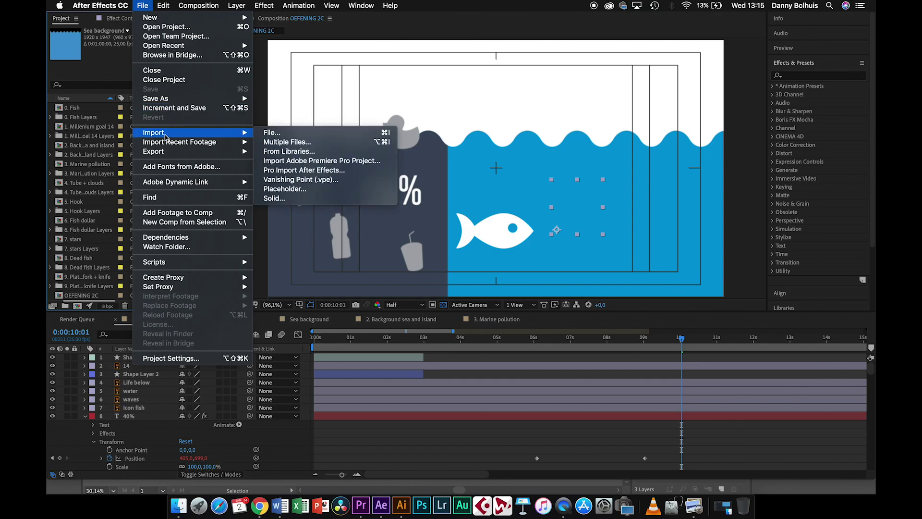
left_click(291, 140)
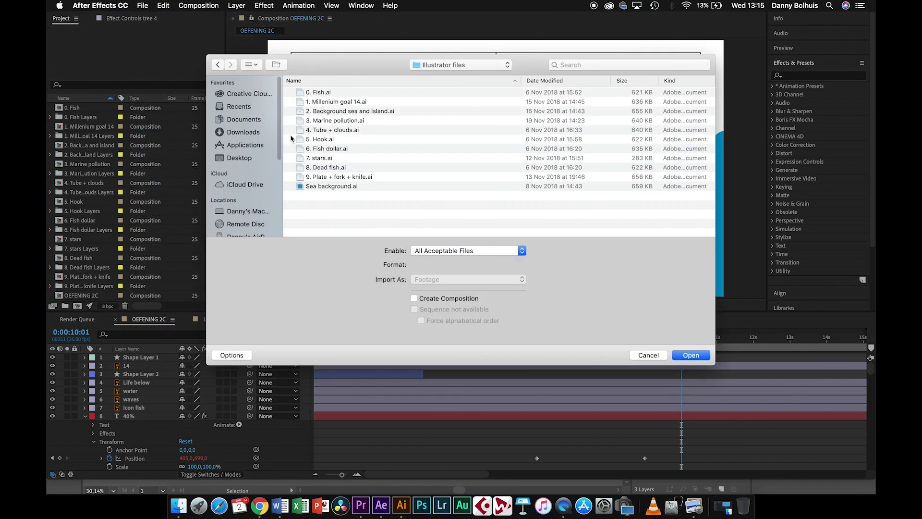
left_click(291, 139)
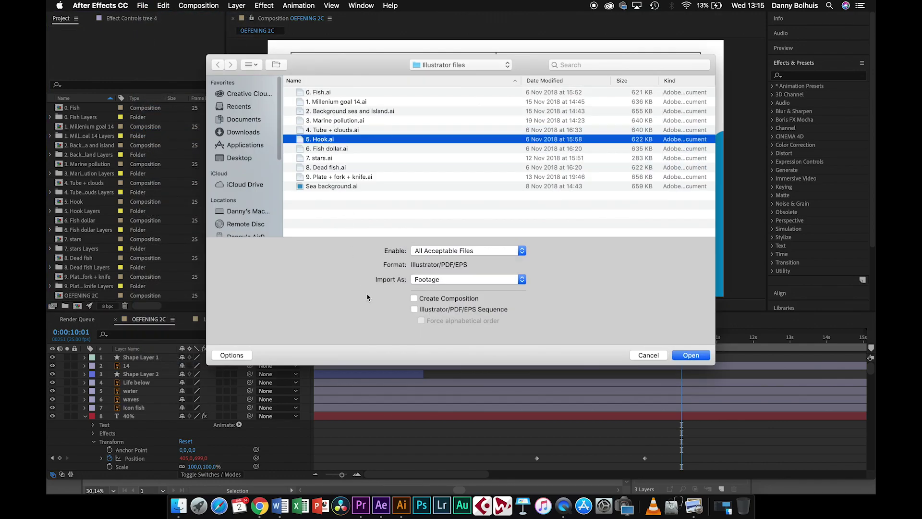
left_click(455, 281)
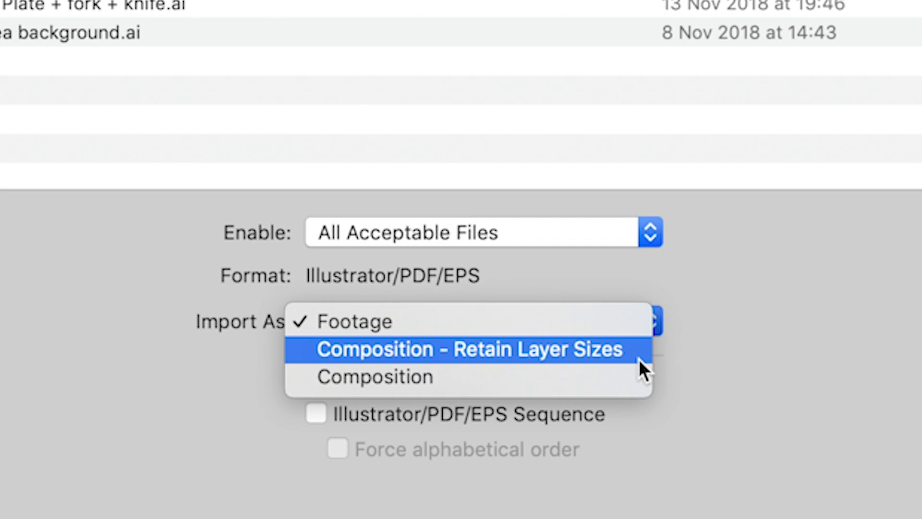
left_click(638, 359)
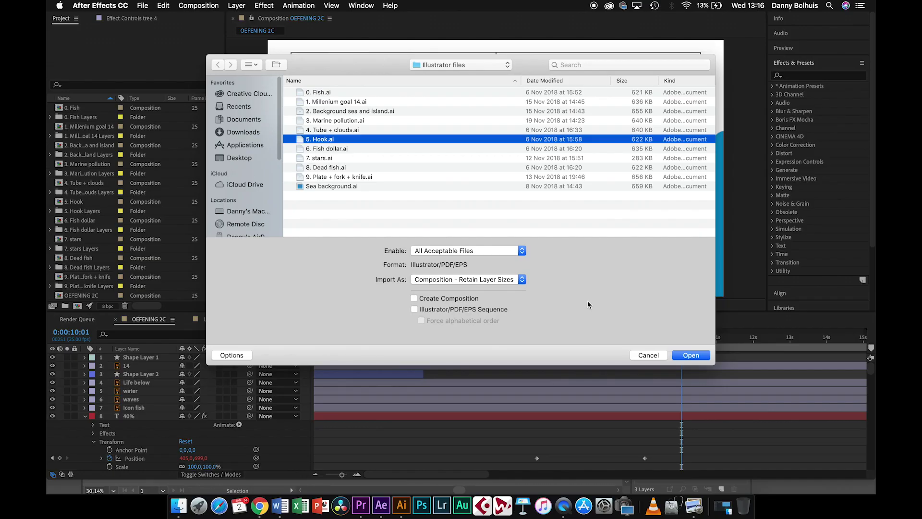
left_click(747, 354)
double_click(75, 201)
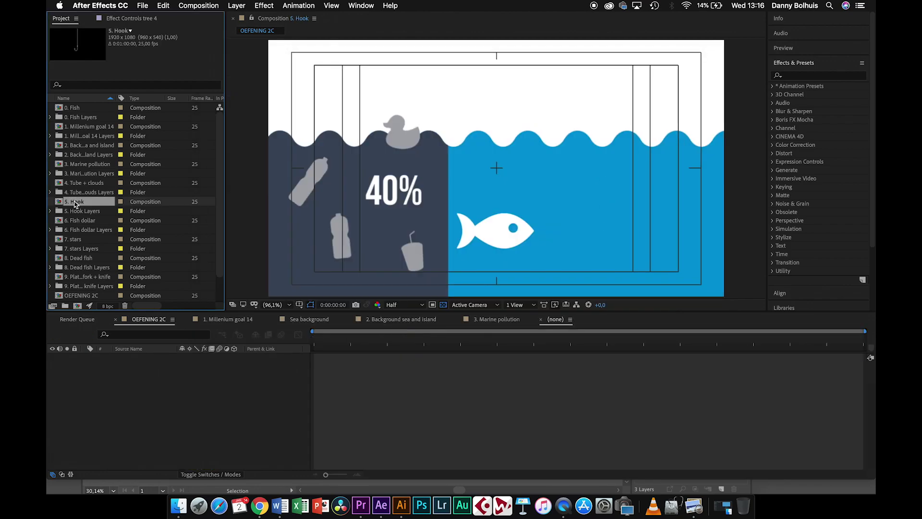
left_click(443, 305)
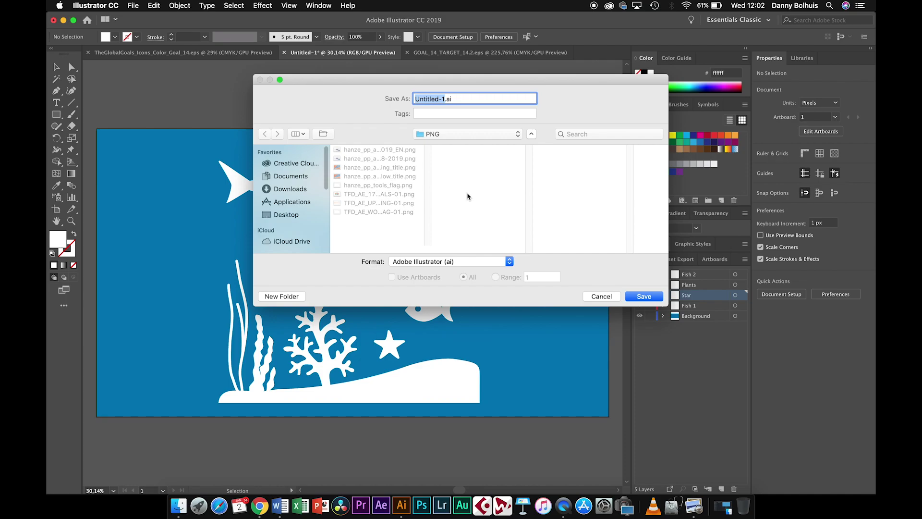
type("SHOT 2")
left_click(601, 296)
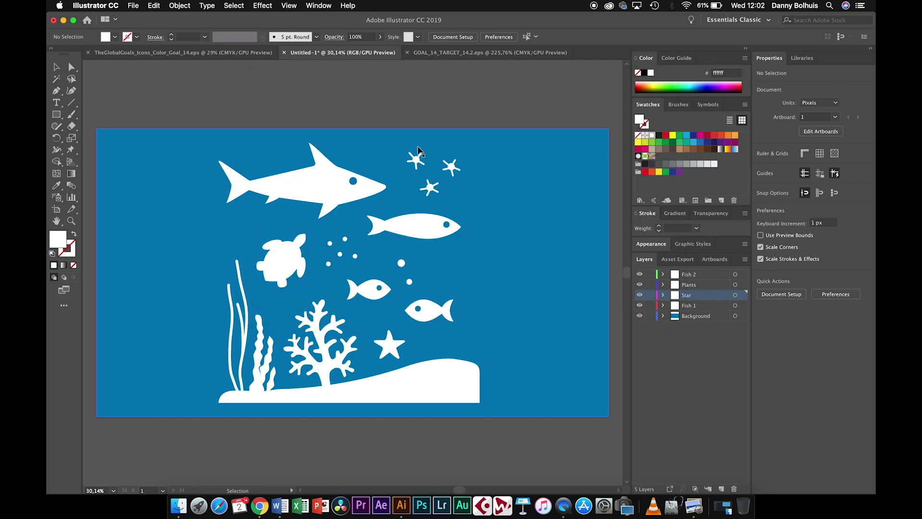
Create a new 1920 × 1080 px Illustrator document.
left_click(134, 4)
left_click(145, 20)
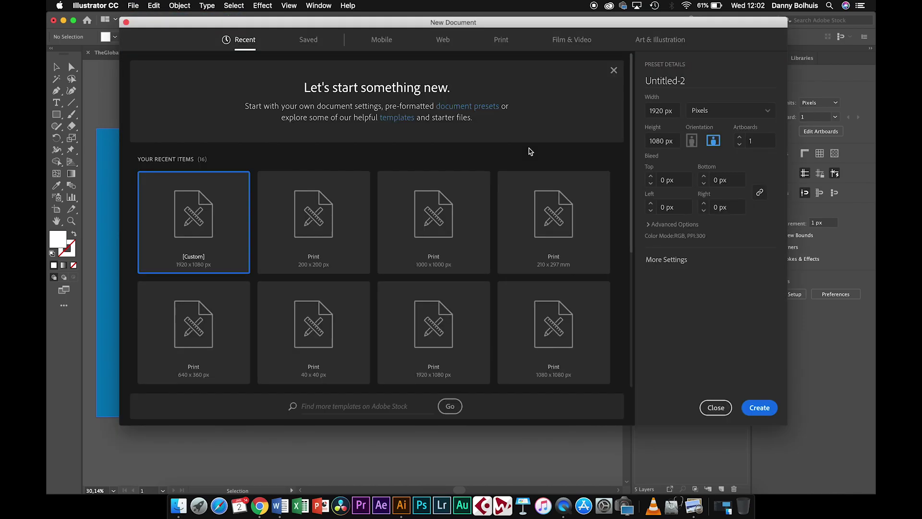
left_click(769, 408)
Open GOAL_14_TARGET_14.6.eps from Finder in Illustrator.
key("super+Tab")
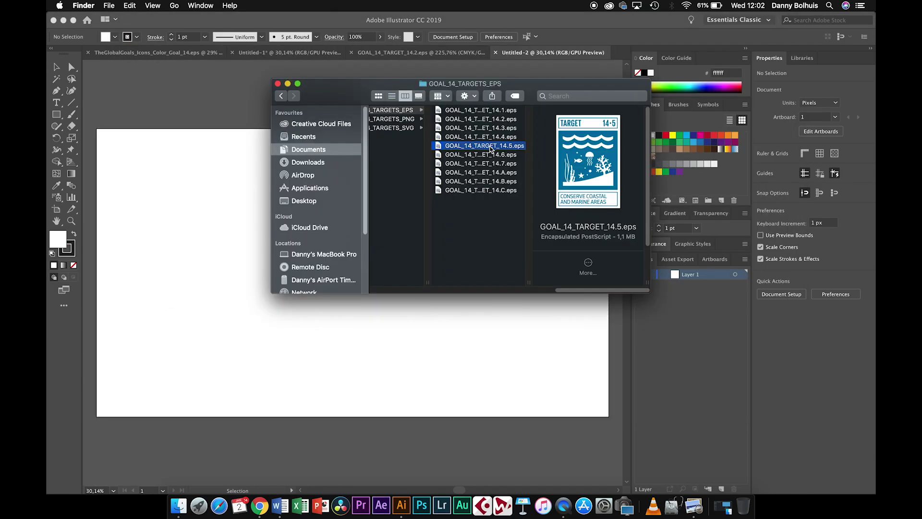
left_click(491, 156)
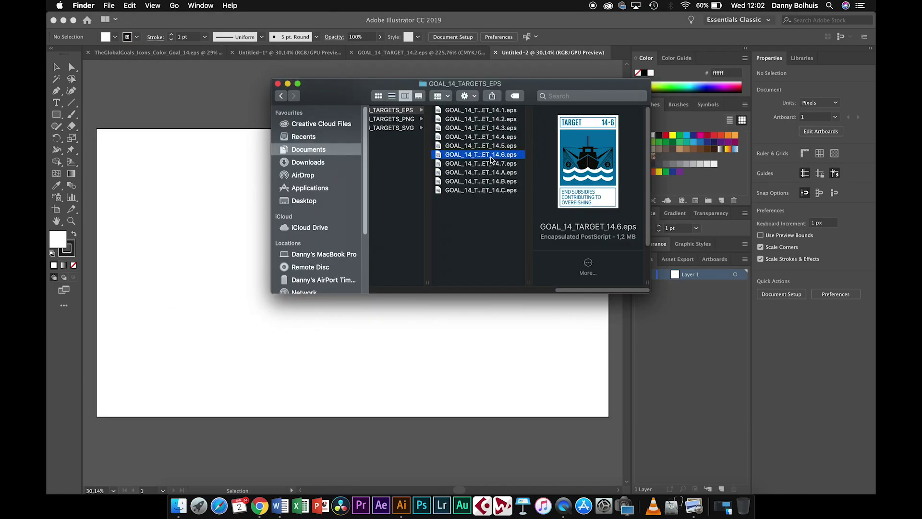
right_click(491, 158)
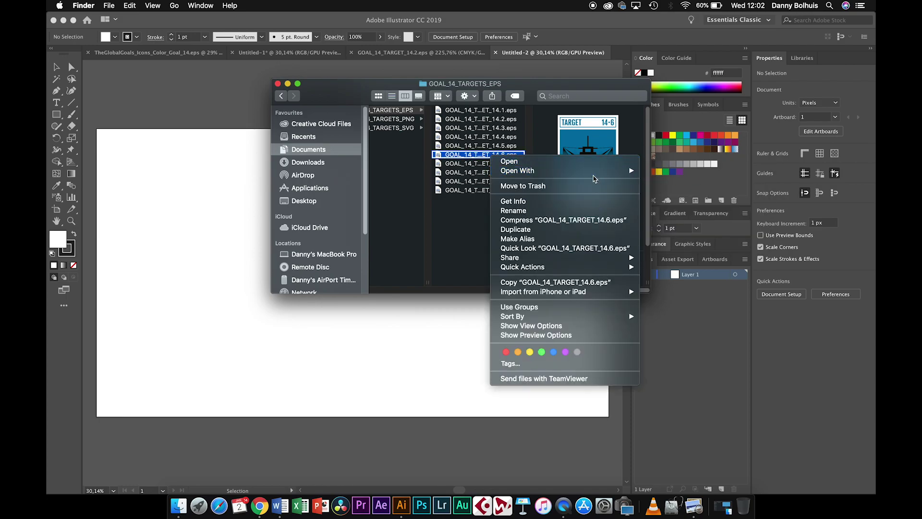
mouse_move(602, 173)
left_click(687, 198)
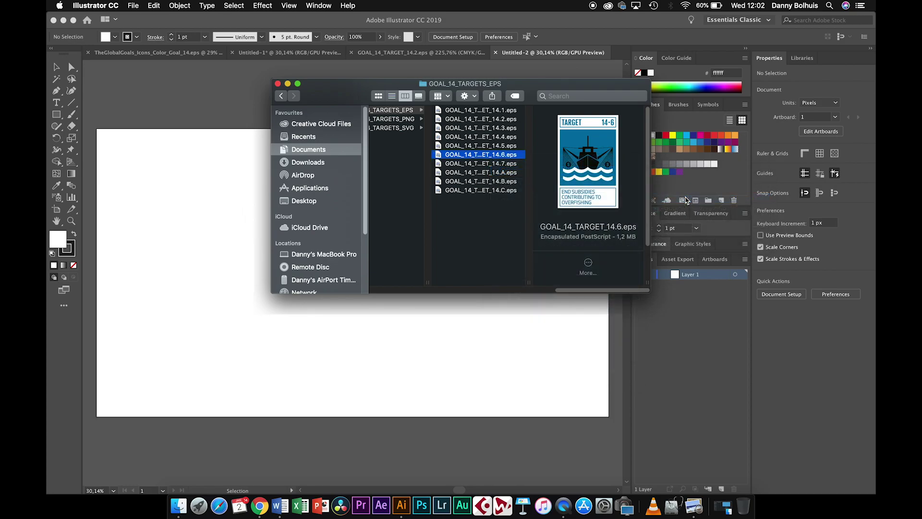
Marquee-select the whole ship illustration together with its blue square.
scroll(352, 179, "right", 5)
scroll(352, 179, "down", 5)
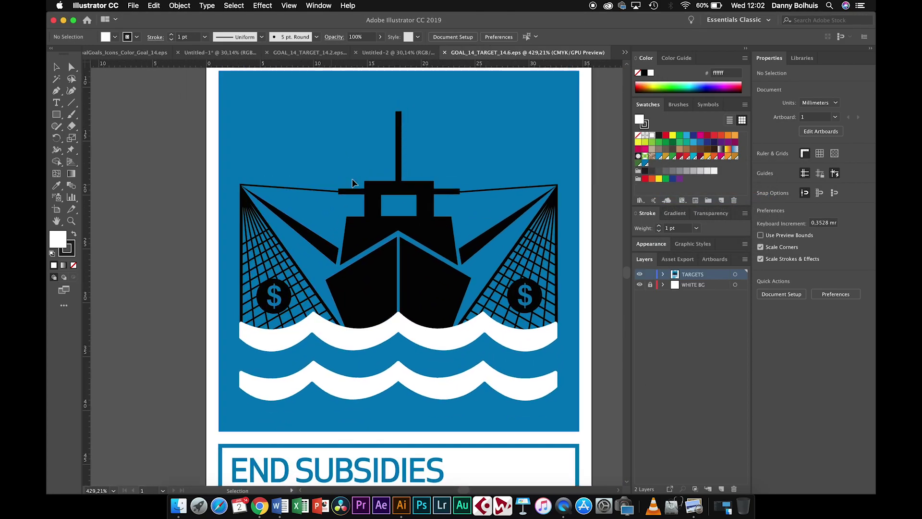
scroll(353, 179, "up", 2)
scroll(353, 180, "right", 1)
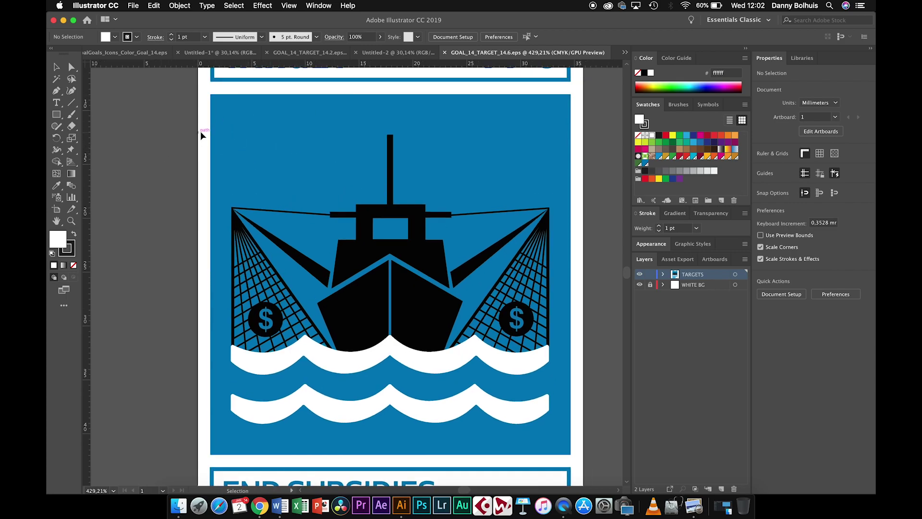
left_click_drag(200, 132, 543, 417)
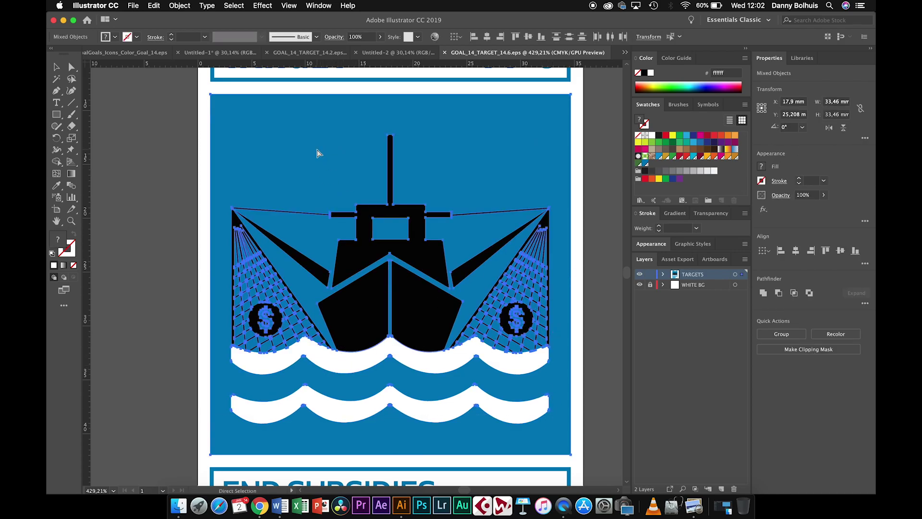
Paste the ship artwork into Untitled-2, scale it to full artboard height and centre it.
left_click(380, 53)
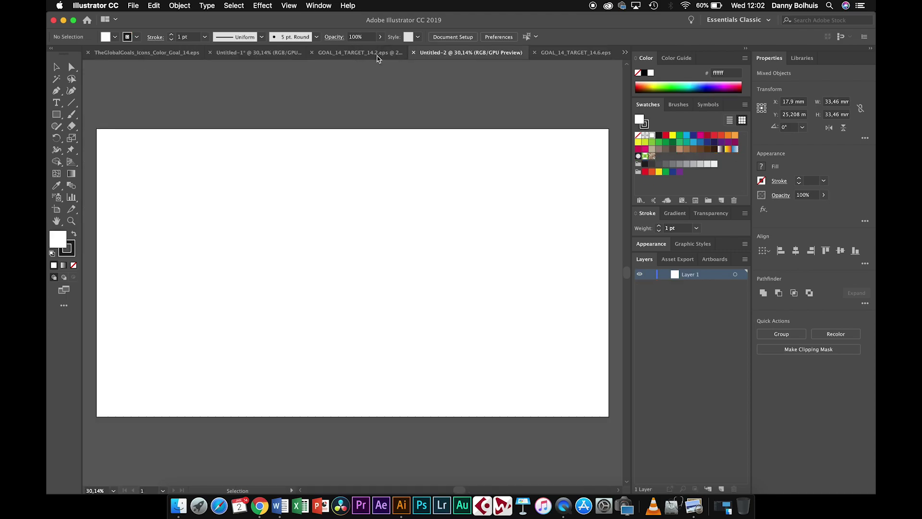
key("super+f")
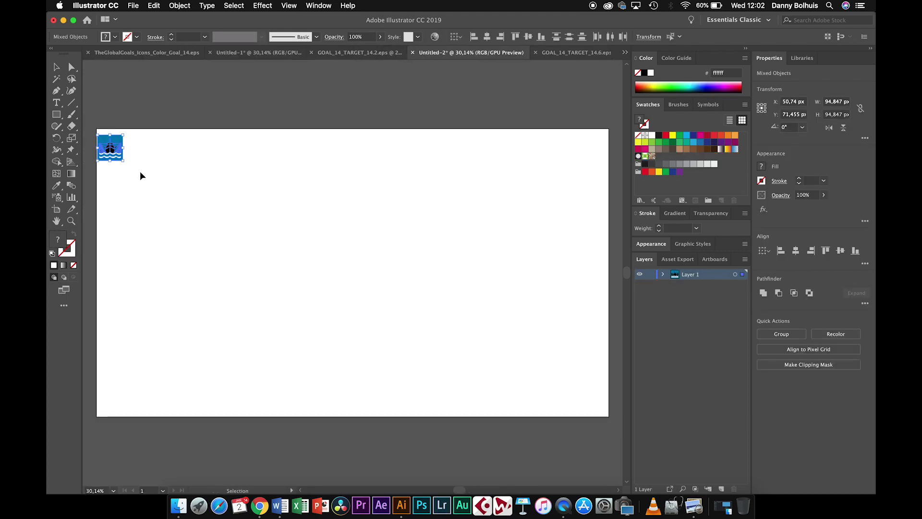
left_click_drag(123, 160, 429, 421)
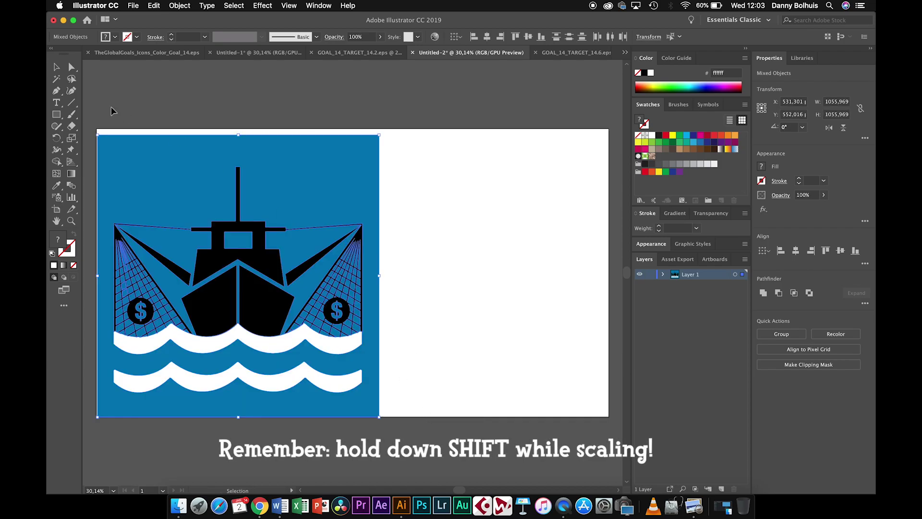
left_click_drag(99, 137, 91, 127)
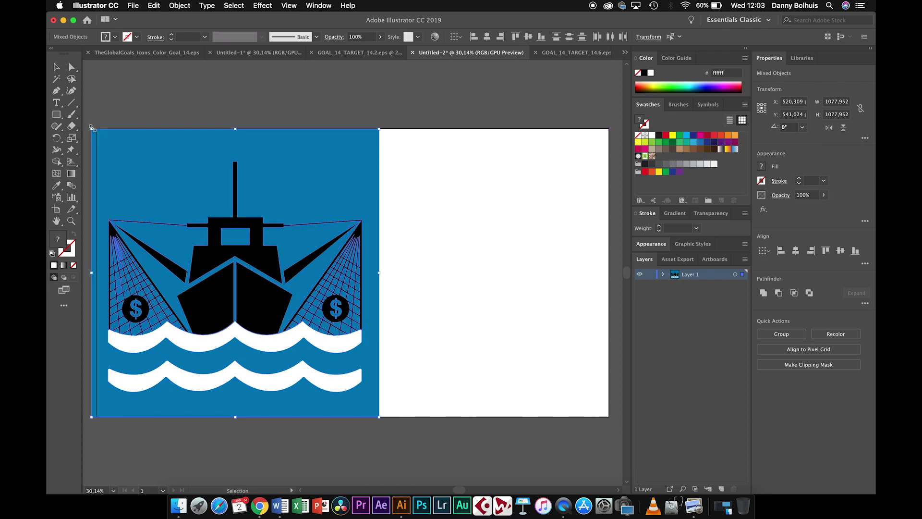
left_click_drag(192, 194, 305, 199)
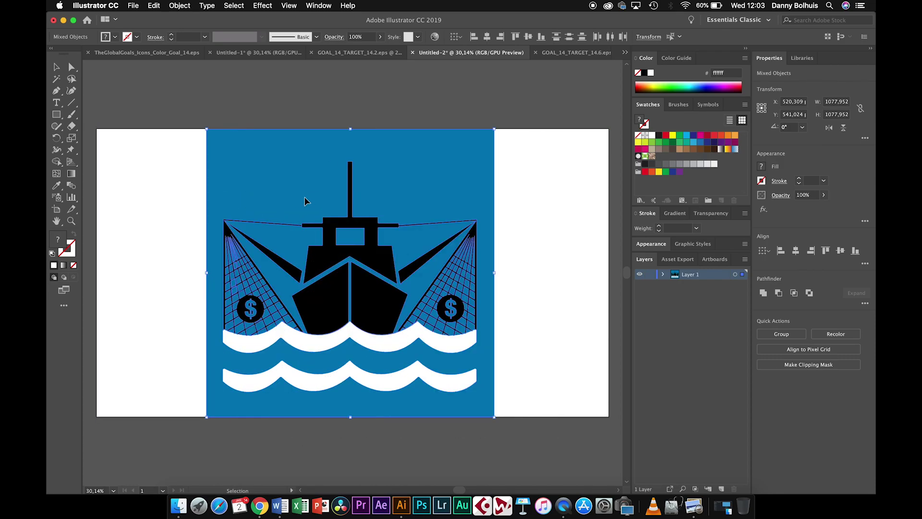
left_click(319, 103)
Stretch the blue background rectangle to the artboard's left and right edges.
left_click(263, 191)
left_click_drag(208, 273, 97, 273)
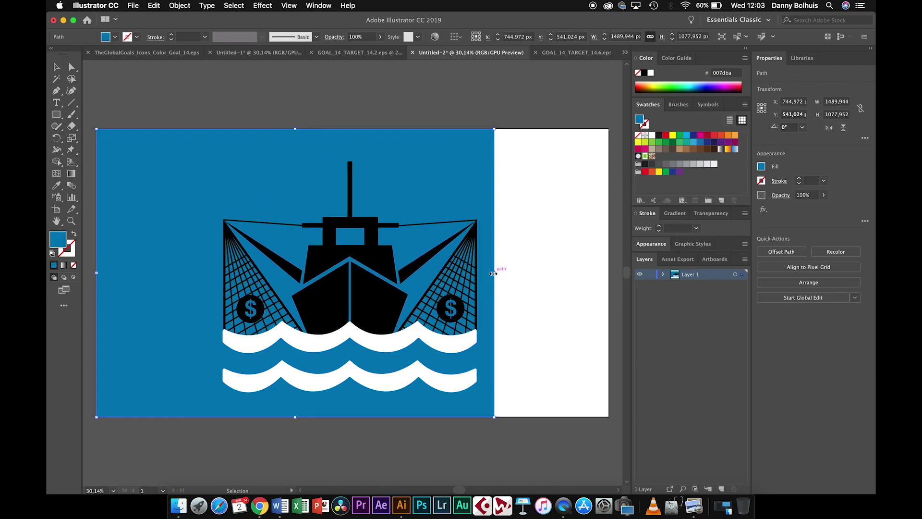
left_click_drag(494, 272, 609, 274)
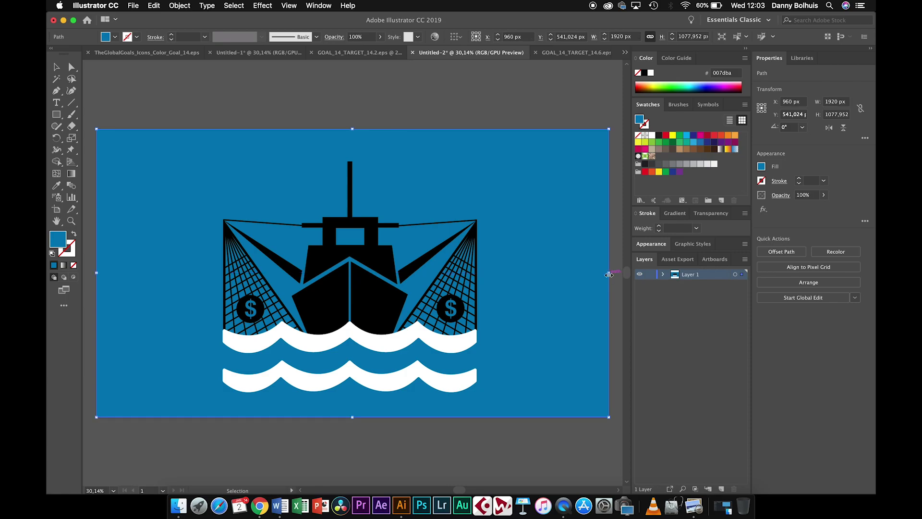
left_click(533, 87)
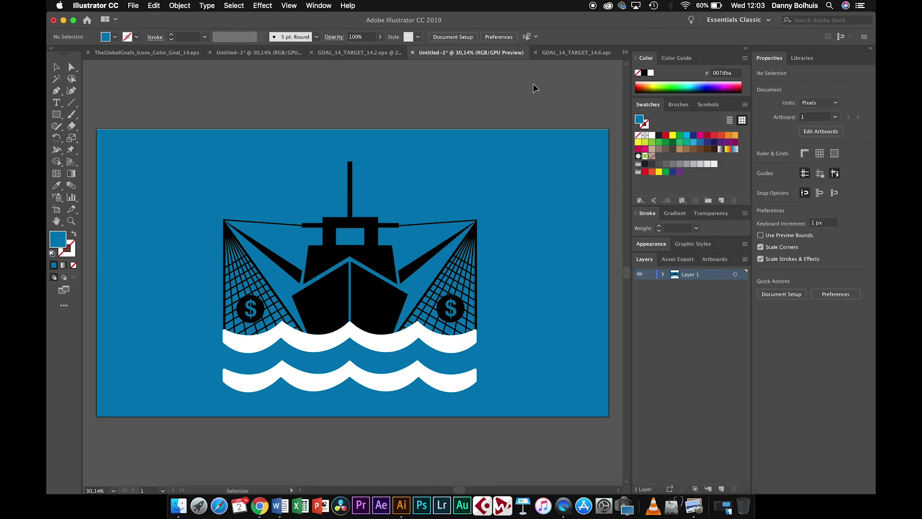
Move the ship artwork onto a new layer named Ship, pasted in place.
left_click(721, 488)
double_click(692, 281)
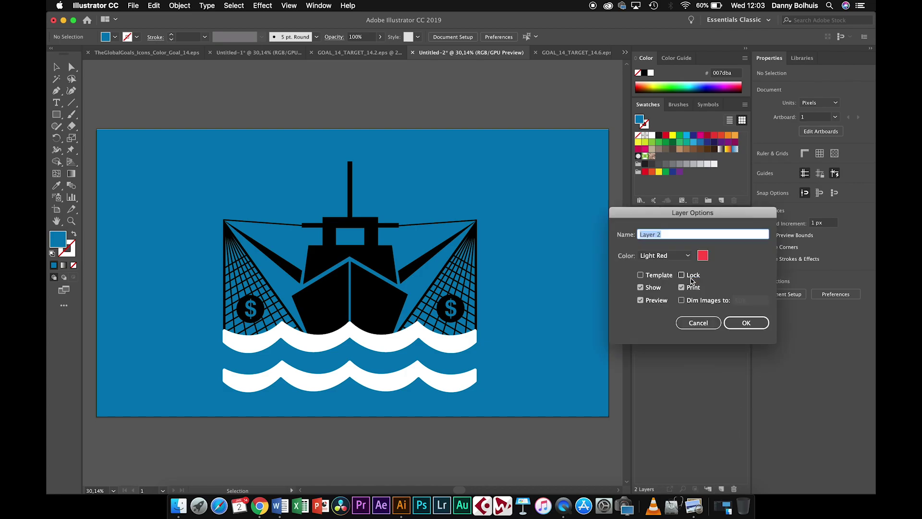
type("Sho")
key("Return")
left_click(372, 261)
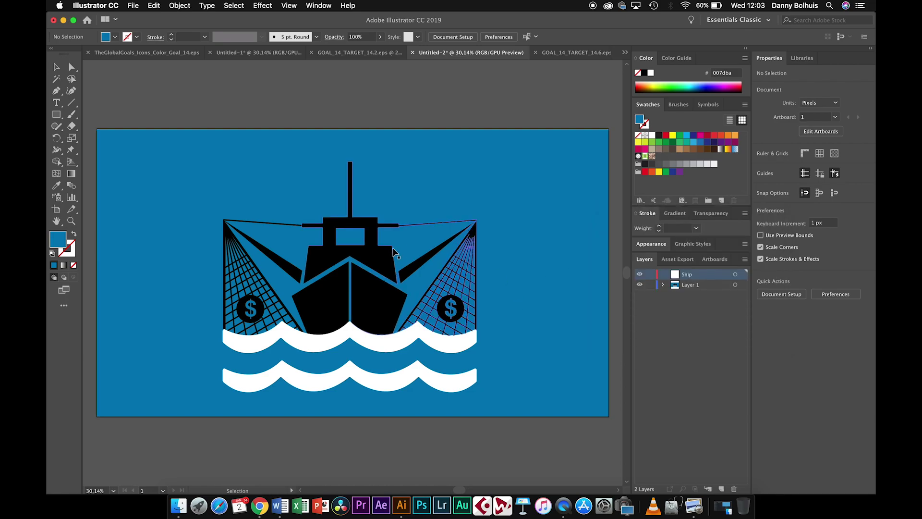
key("a")
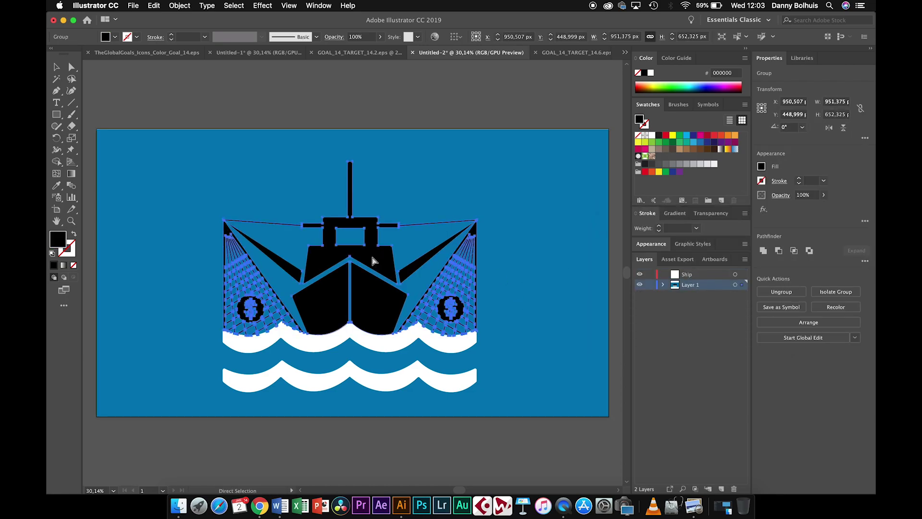
key("super+x")
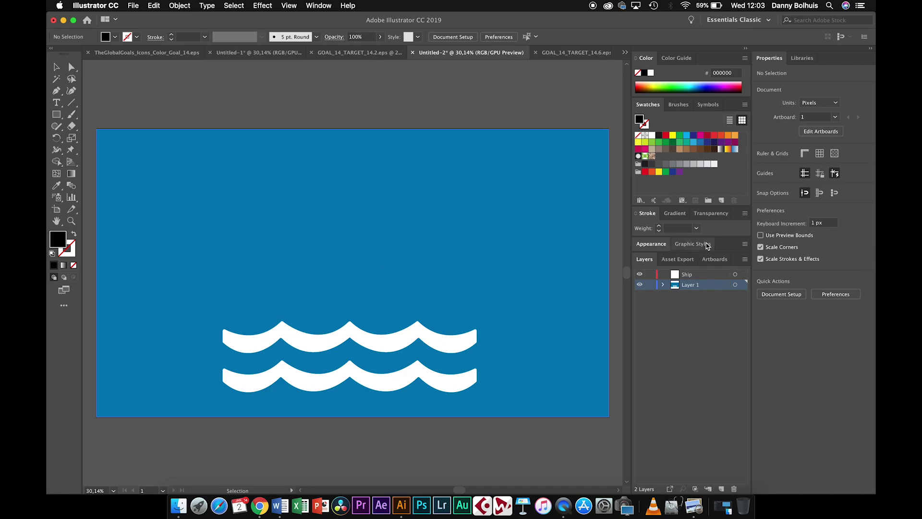
left_click(689, 277)
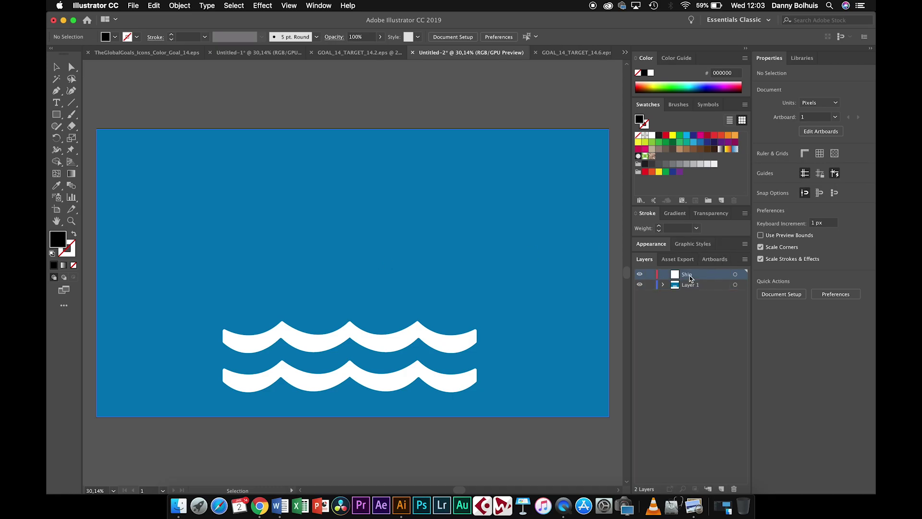
key("super+f")
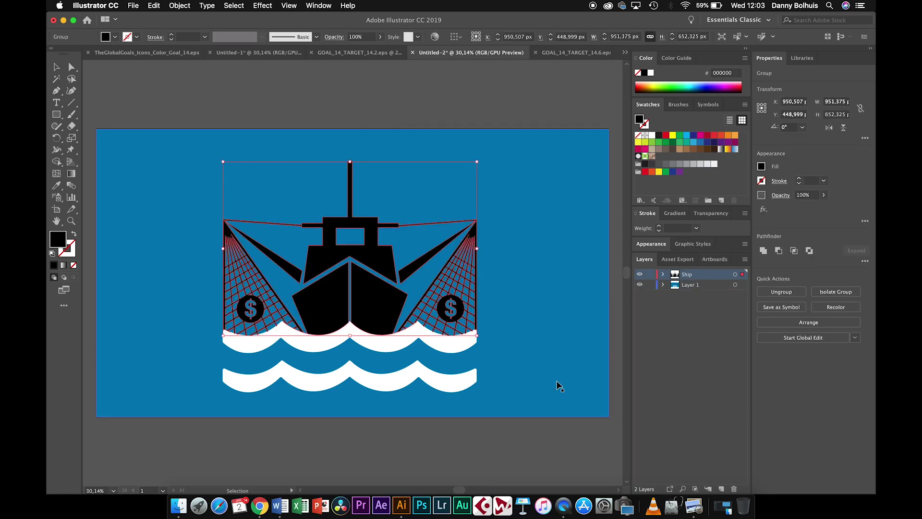
Move the white waves onto a new Waves layer, pasted in place.
left_click(721, 488)
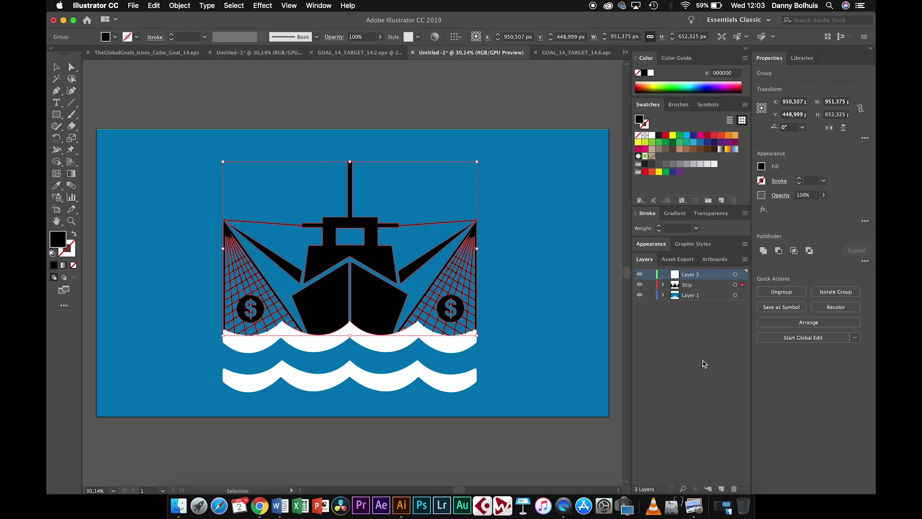
double_click(689, 277)
type("Waves")
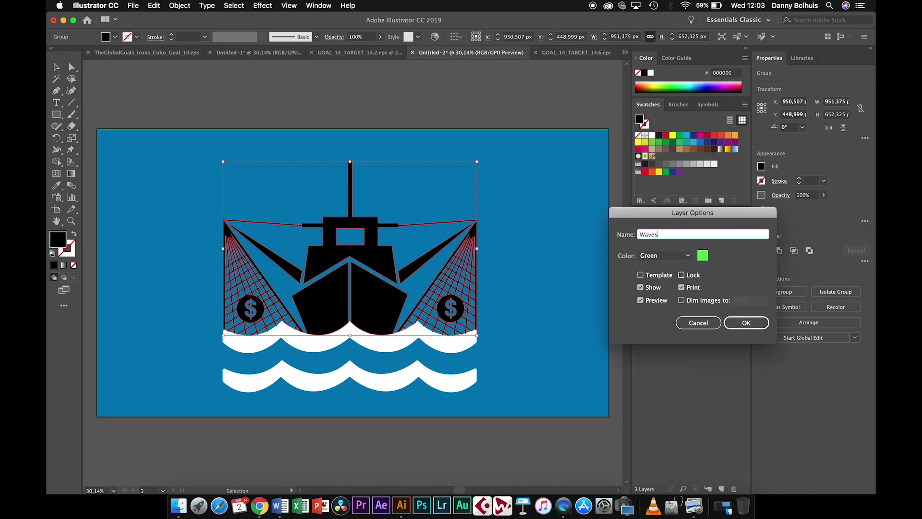
key("Return")
left_click(450, 383)
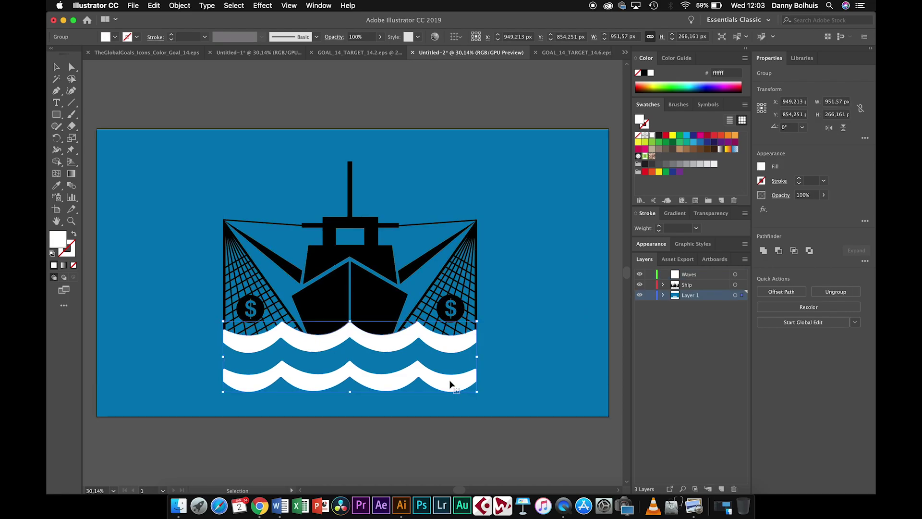
key("super+x")
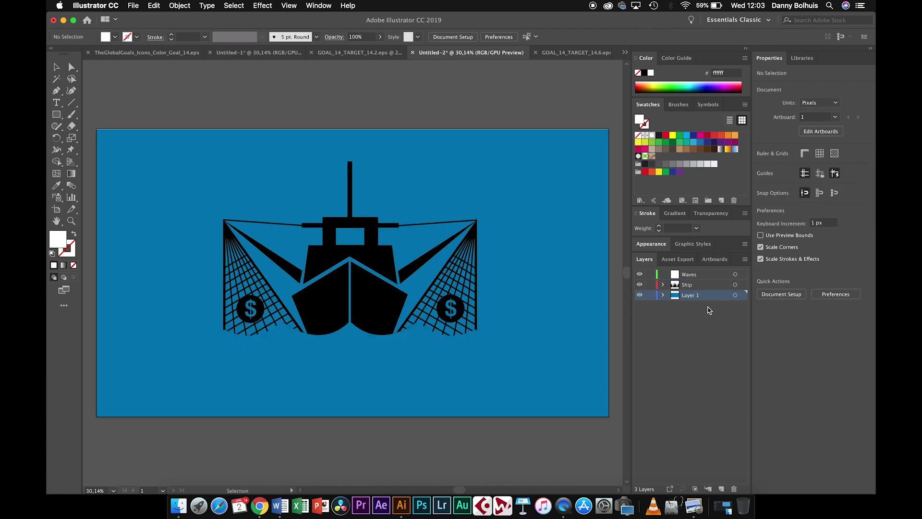
left_click(692, 278)
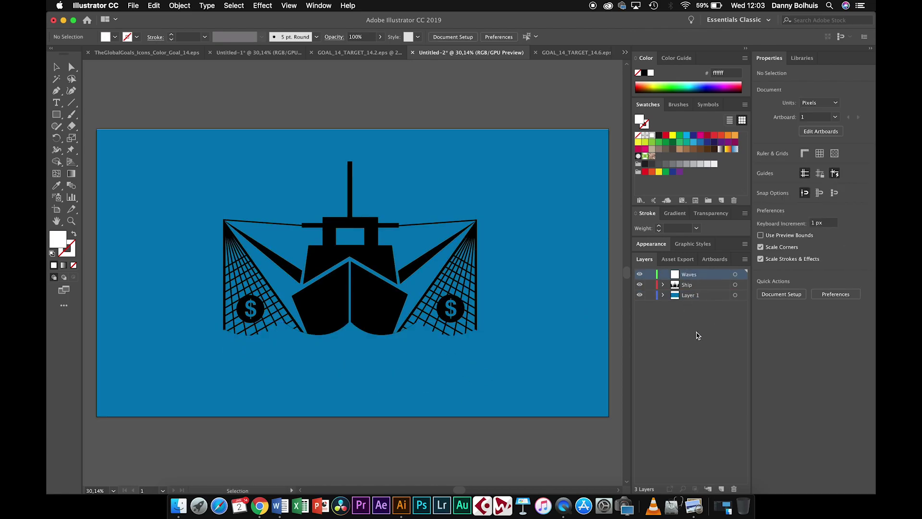
key("super+shift+v")
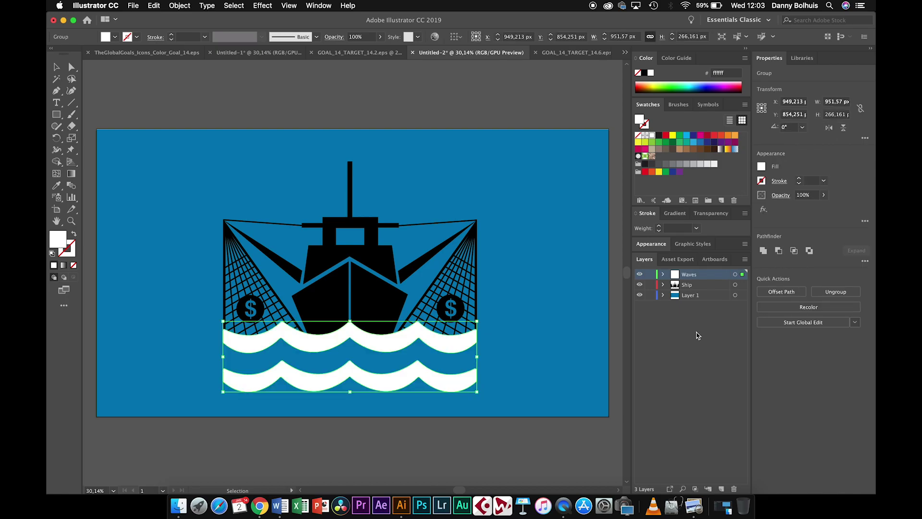
Rename Layer 1 to Background.
left_click(691, 296)
double_click(691, 296)
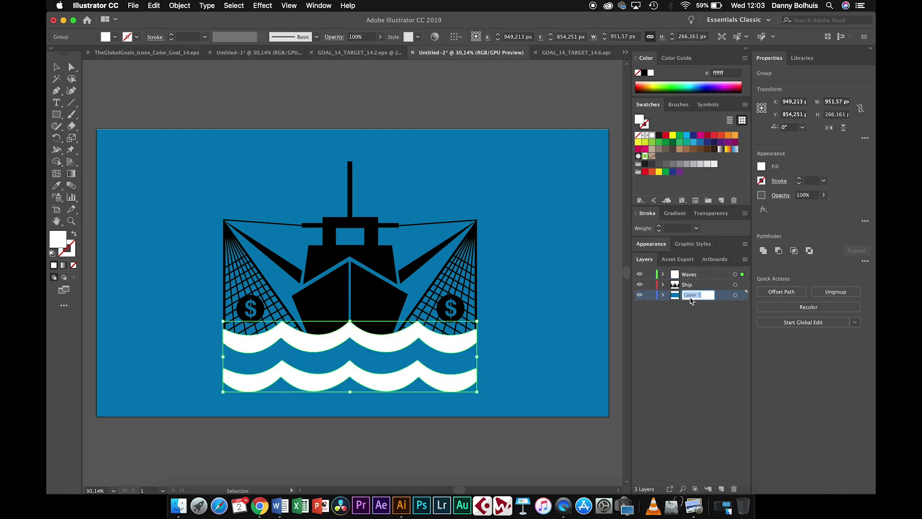
type("Background")
key("Return")
Toggle visibility of the Background, Ship and Waves layers to verify their contents.
left_click(640, 295)
left_click(641, 296)
left_click(641, 285)
left_click(641, 285)
left_click(641, 275)
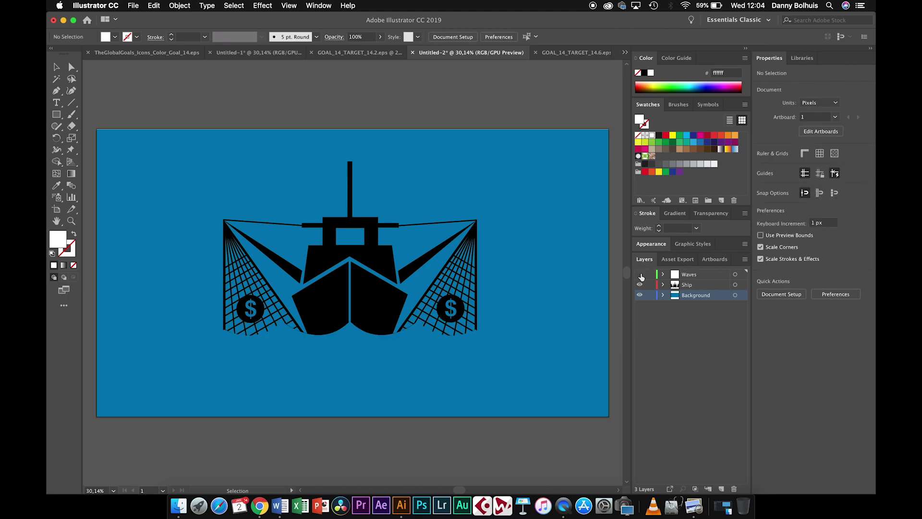
left_click(641, 275)
left_click(678, 334)
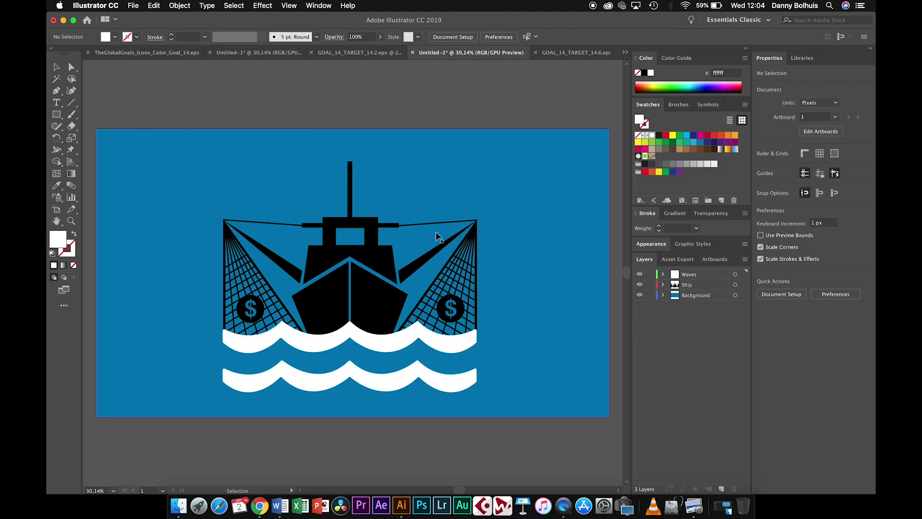